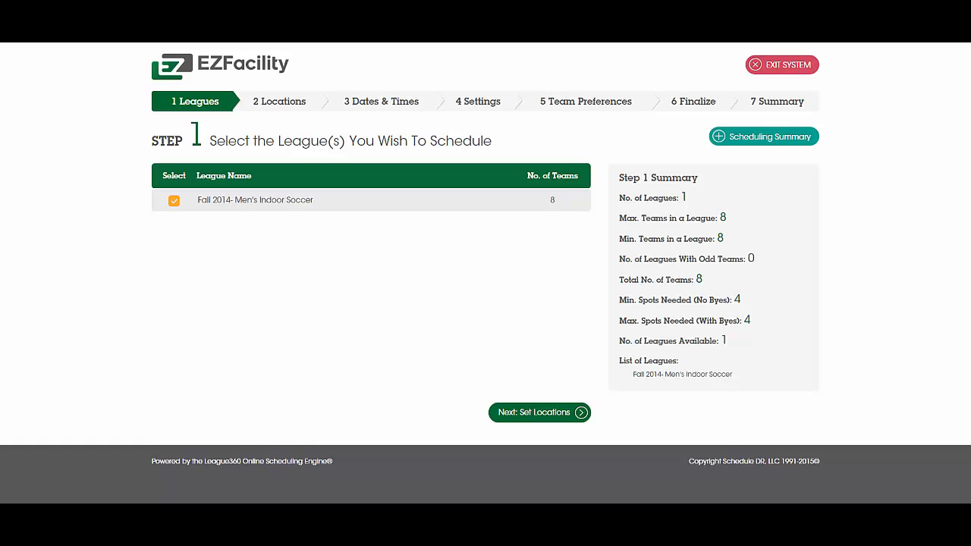
Keep the Fall 2014 men's soccer league selected and choose Basketball Court Blue and Basketball Court Red as its locations.
click(526, 416)
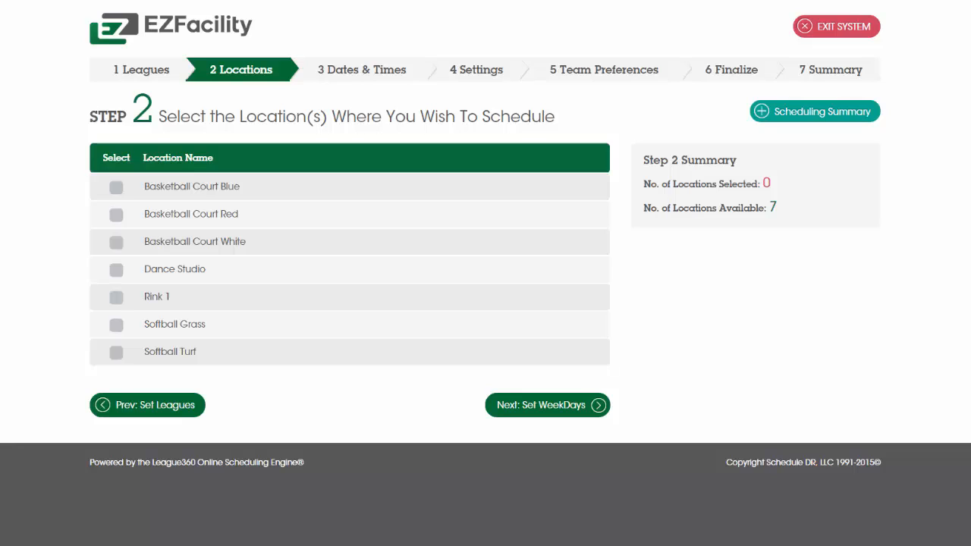
click(115, 187)
click(114, 214)
click(548, 411)
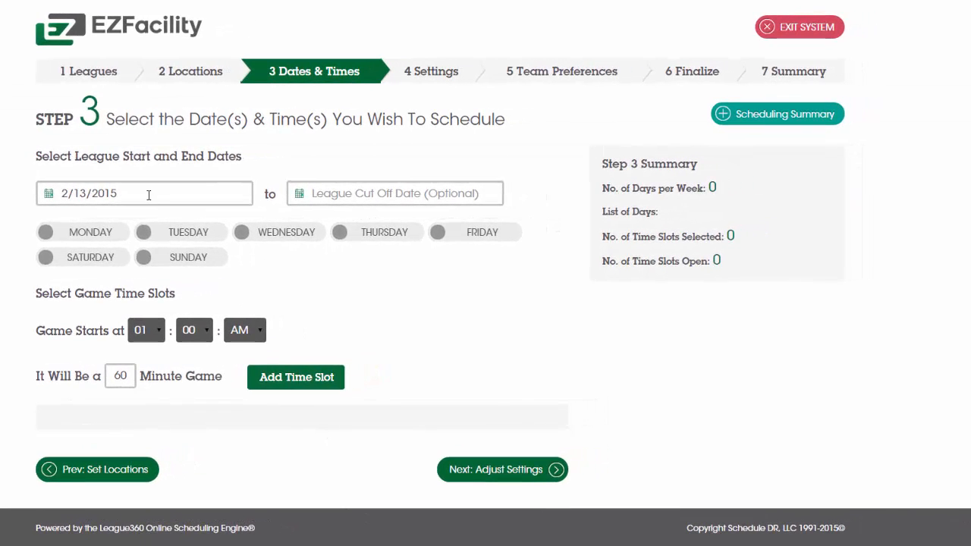
Set the league start date to 03/01/2015 and choose Tuesday as the game day.
click(155, 195)
click(168, 221)
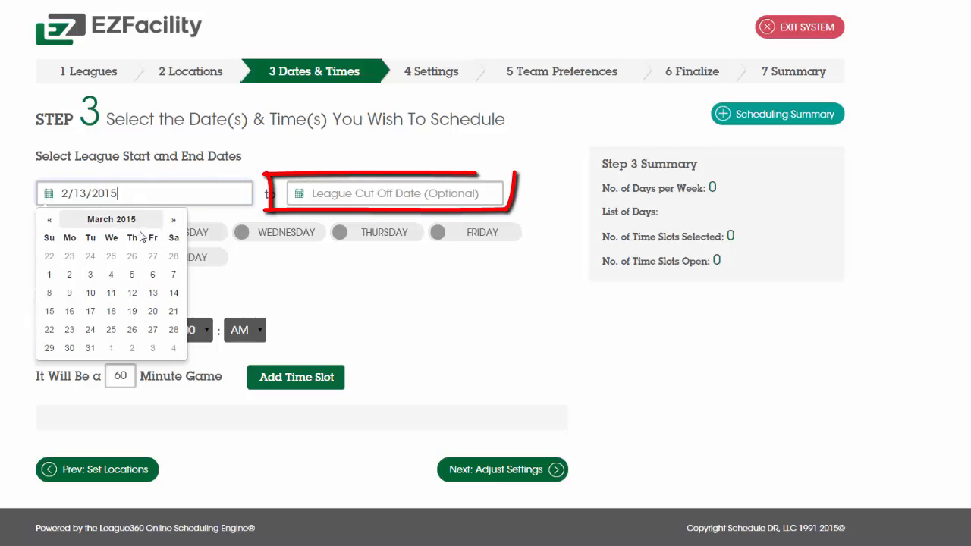
click(46, 273)
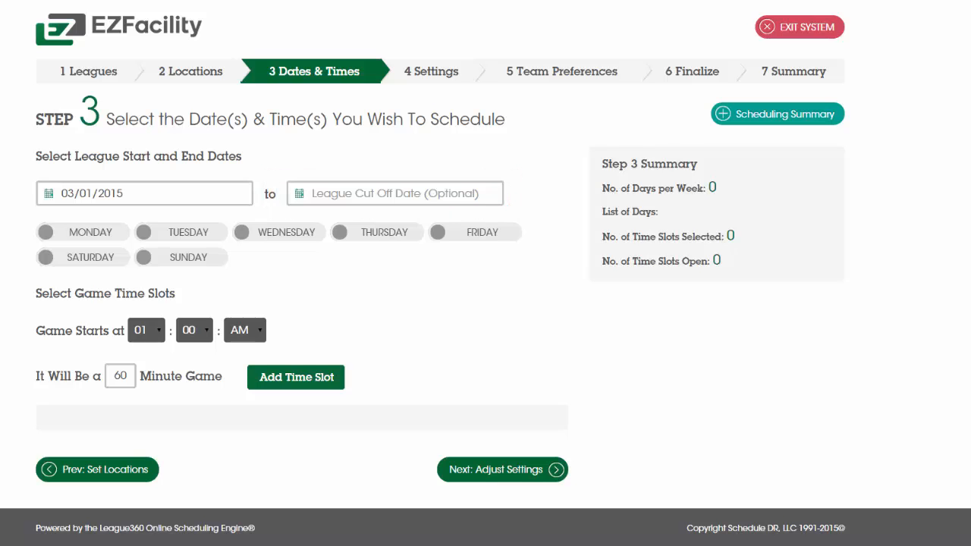
click(173, 234)
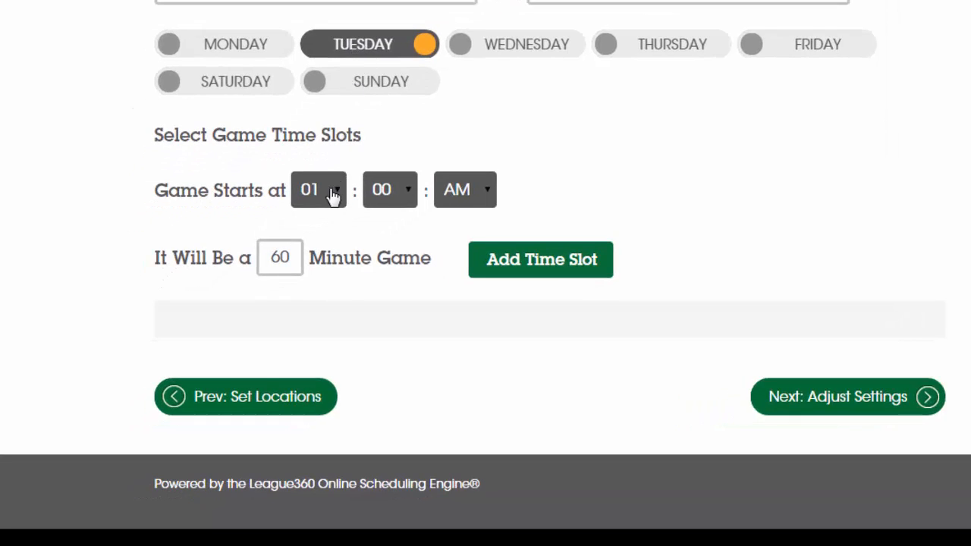
Add two consecutive 75-minute game time slots at 7:00 PM and 8:15 PM, and proceed to the additional settings.
click(288, 226)
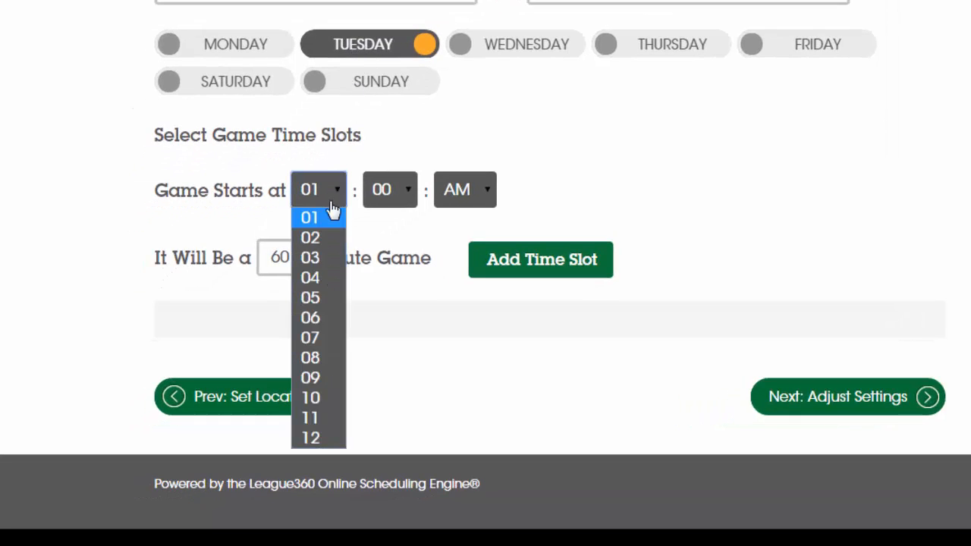
click(314, 335)
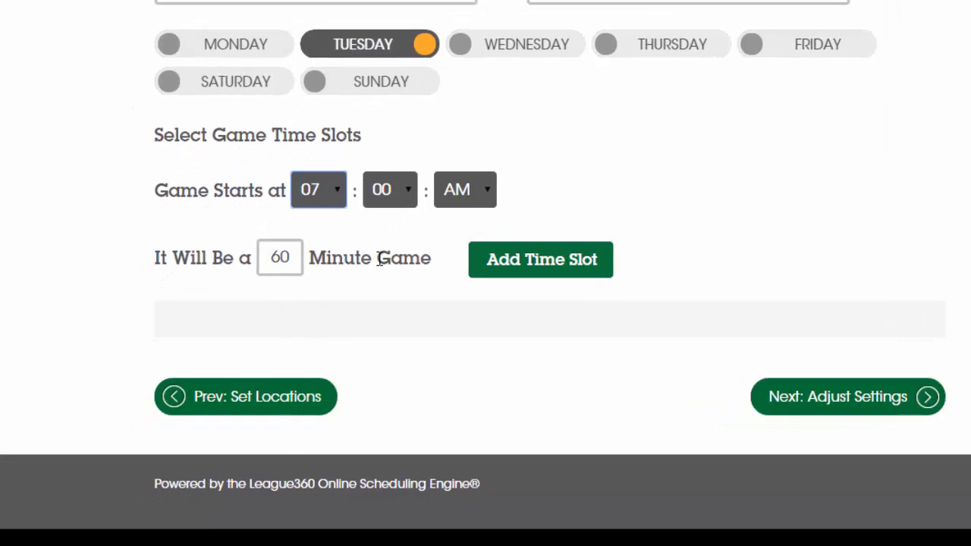
click(488, 201)
click(464, 238)
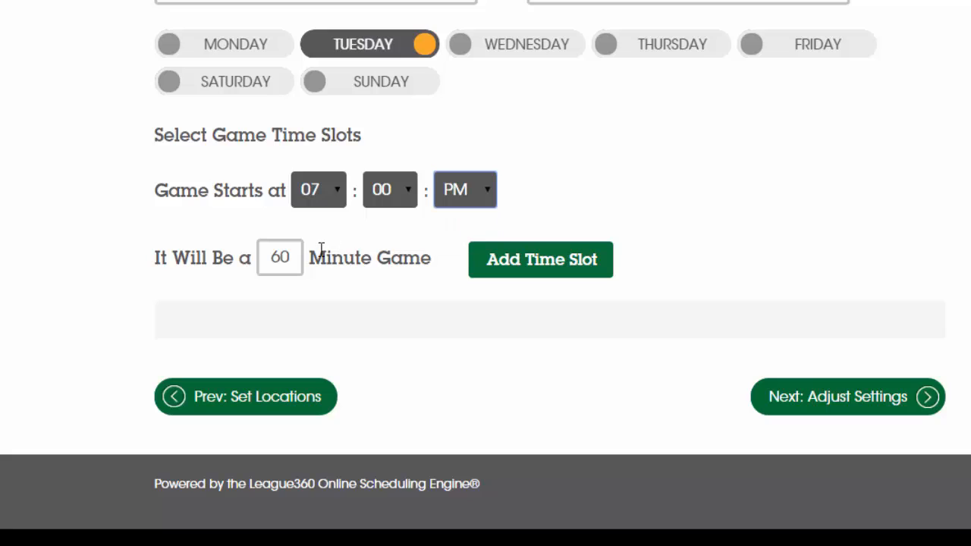
click(286, 258)
drag(286, 257, 243, 259)
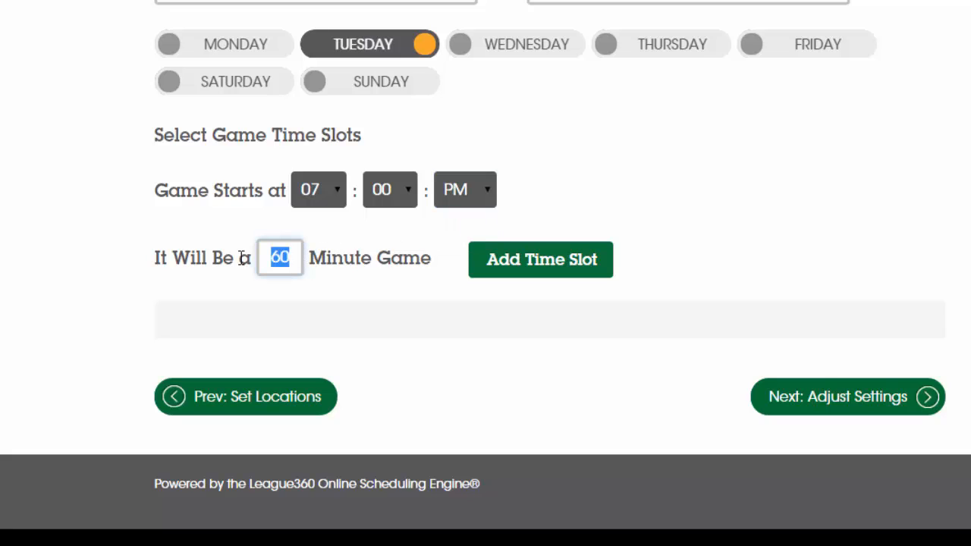
text(75)
click(530, 270)
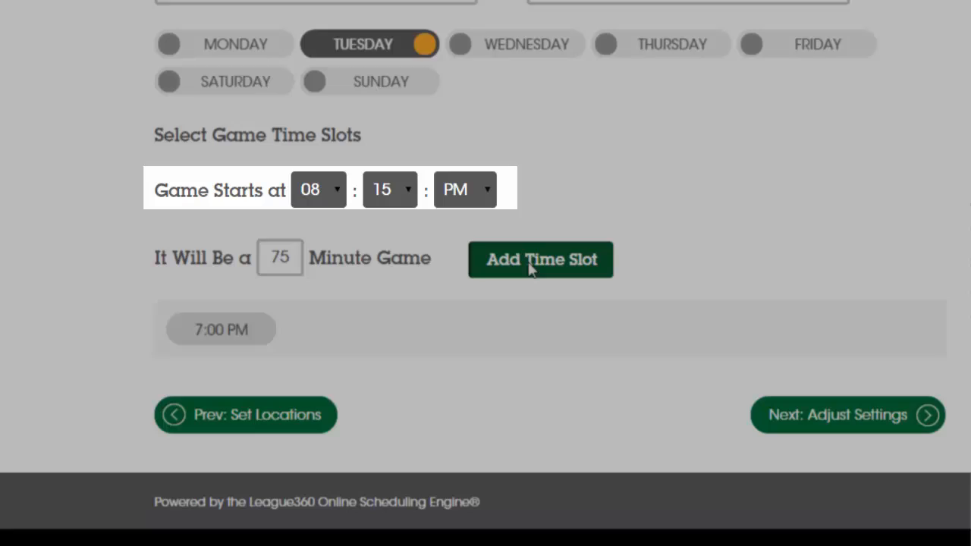
click(531, 270)
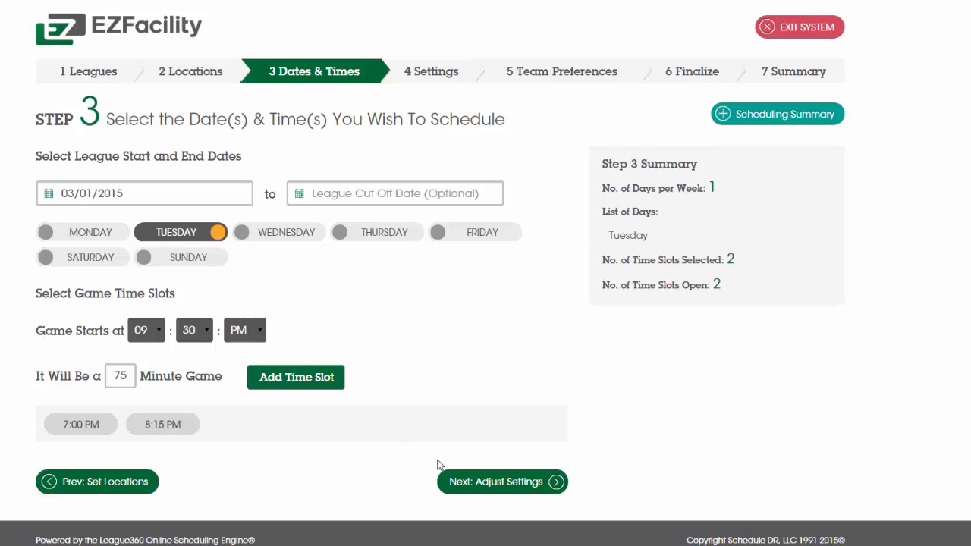
click(500, 485)
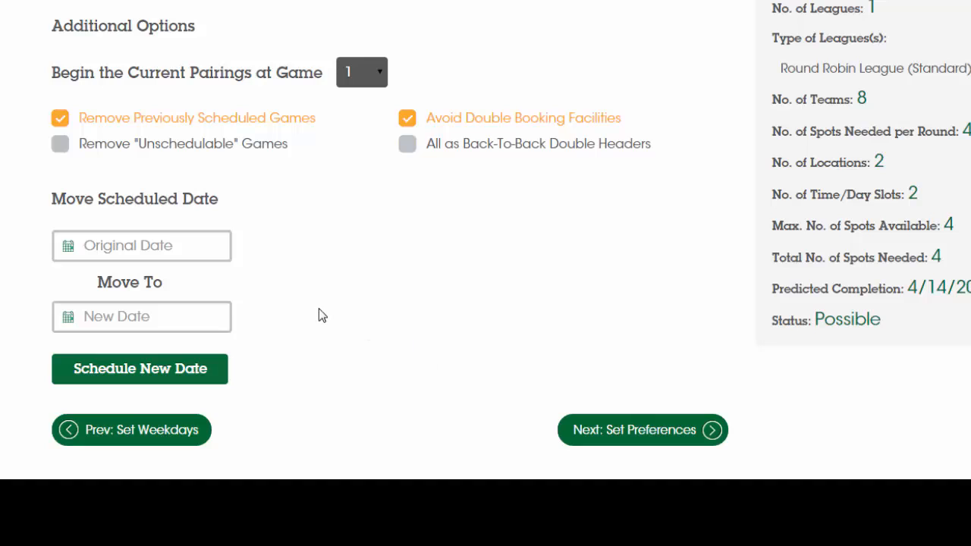
Set the original date of the scheduled-date move to 07/04/2015.
click(155, 247)
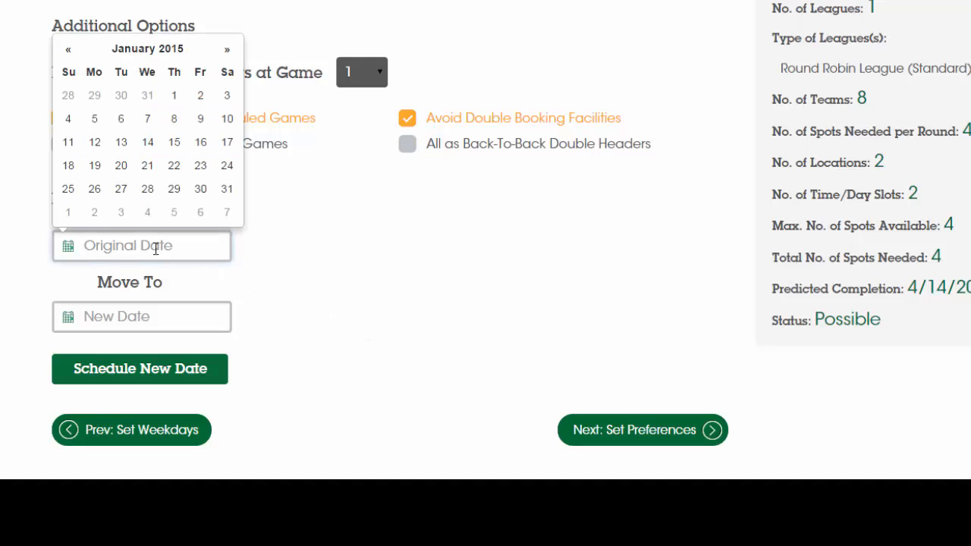
click(224, 52)
click(223, 51)
click(224, 52)
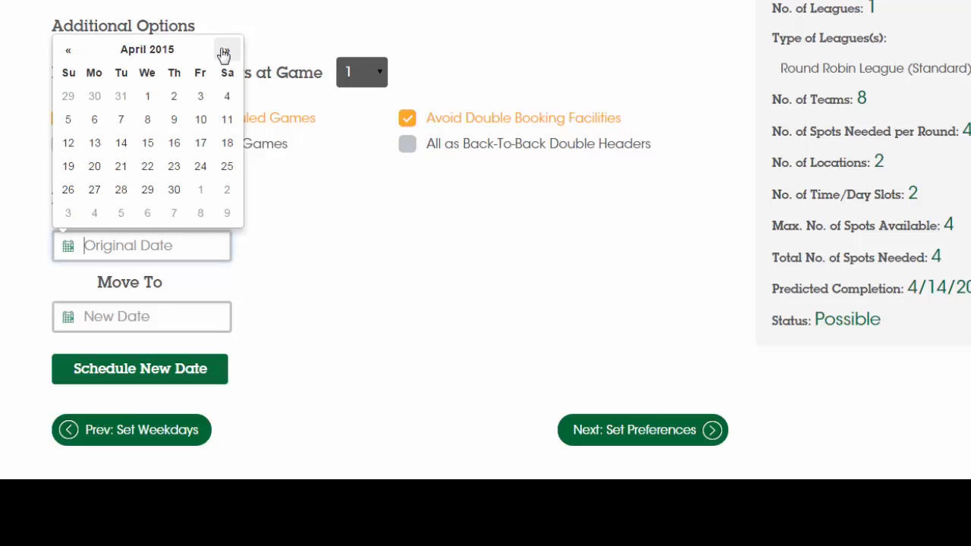
click(223, 52)
click(224, 51)
click(223, 52)
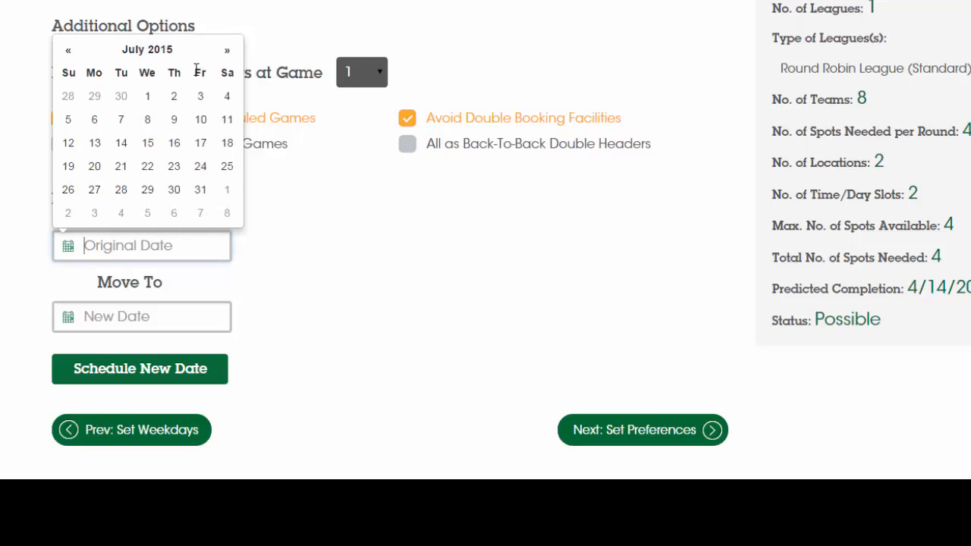
click(228, 98)
Set the new date of the move to 08/27/2015 and schedule the date change.
click(159, 317)
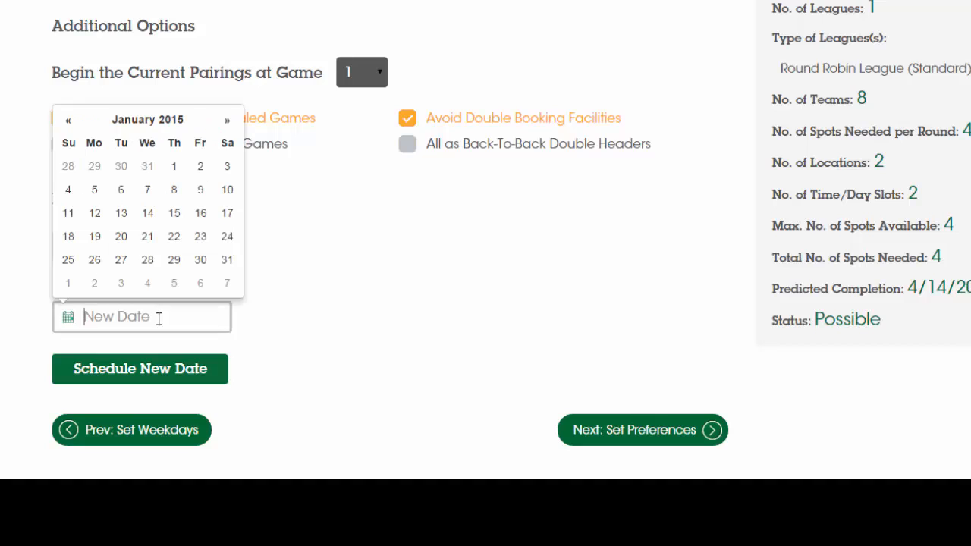
click(229, 123)
click(229, 122)
click(229, 123)
click(229, 122)
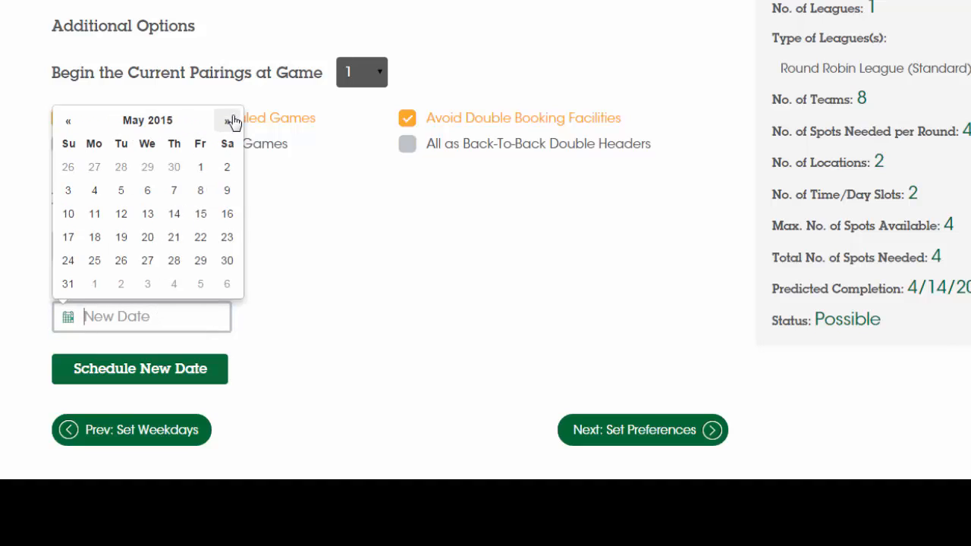
click(229, 123)
click(229, 123)
click(229, 122)
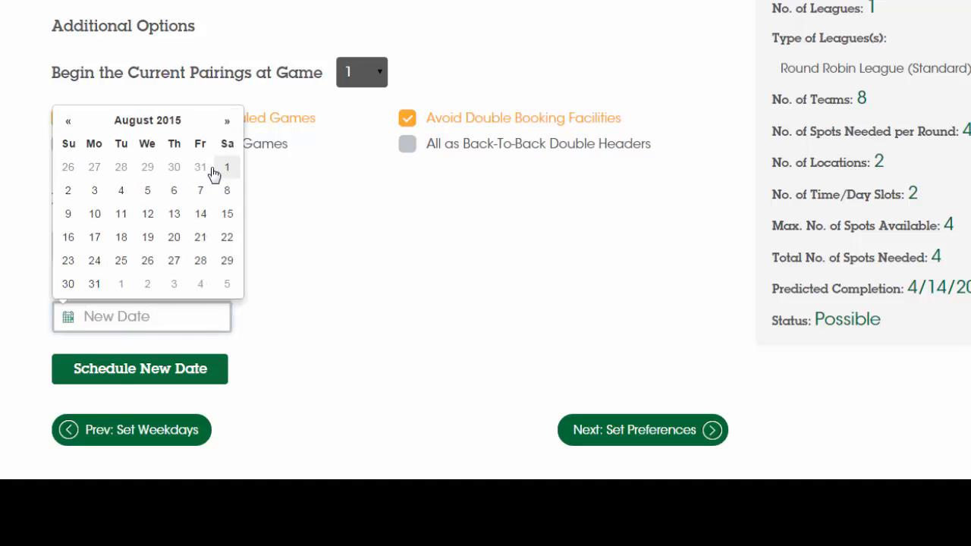
click(171, 261)
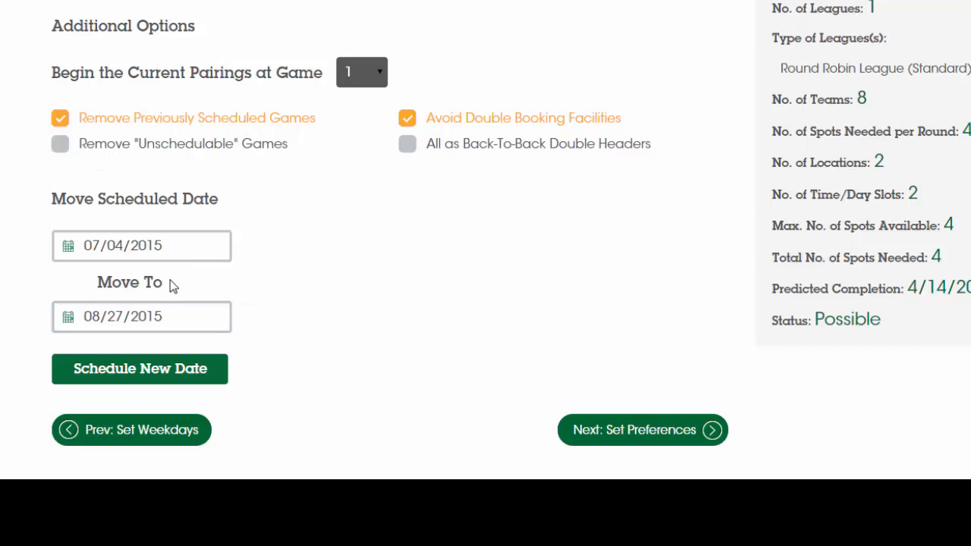
click(189, 374)
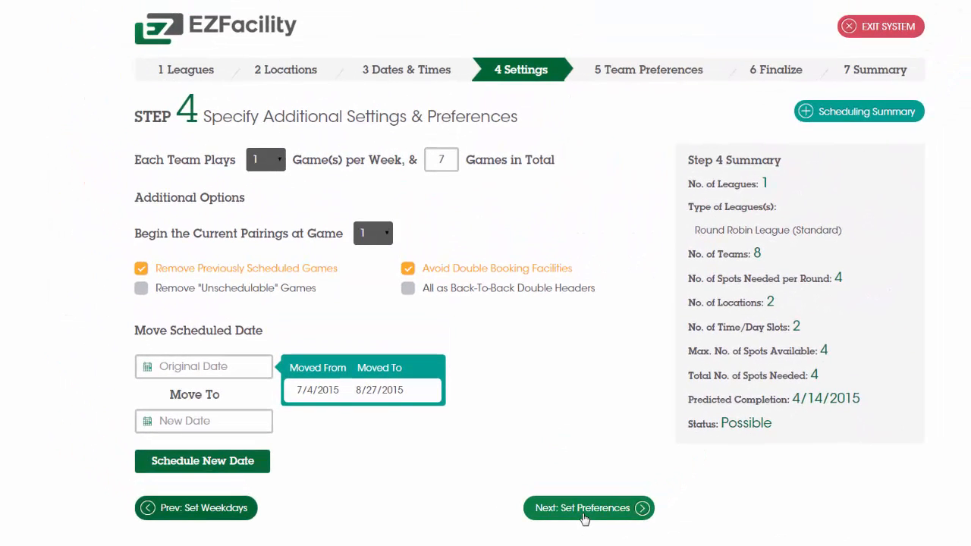
Mark the 7:00 PM time slot as Preferred for team 1 and save the team preferences.
click(635, 443)
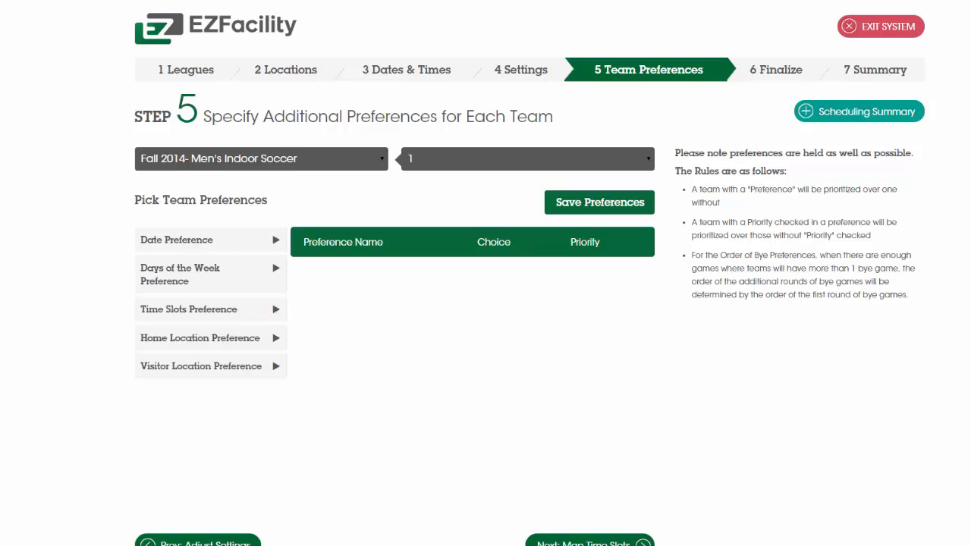
click(254, 318)
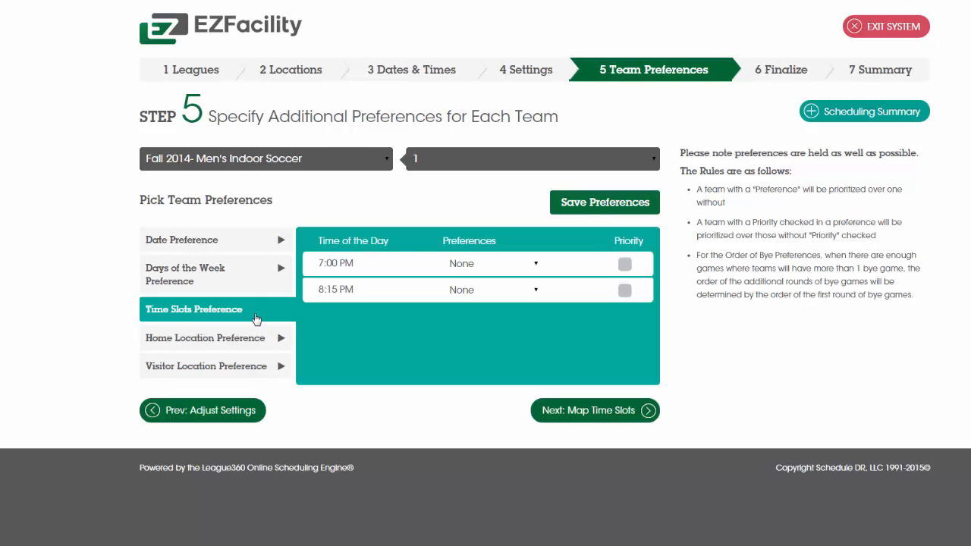
click(532, 270)
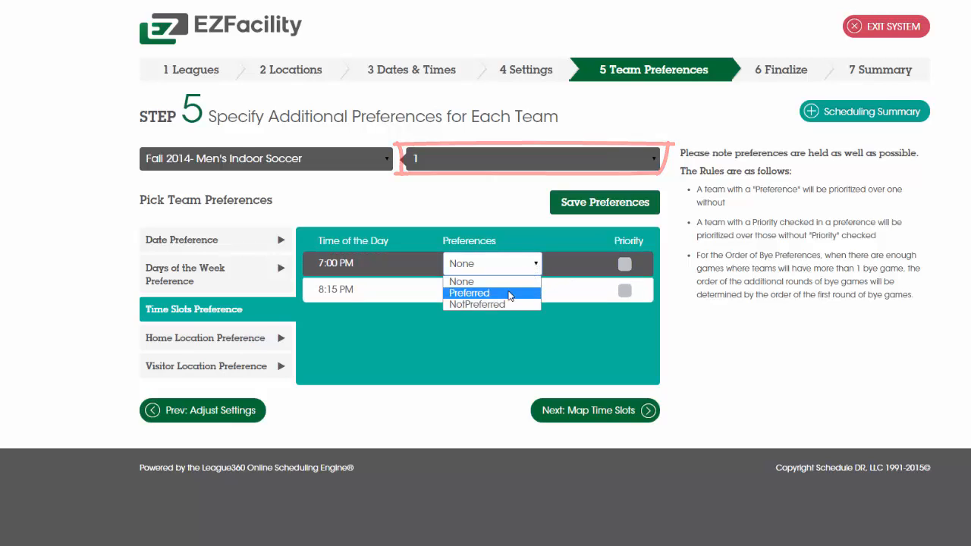
click(509, 293)
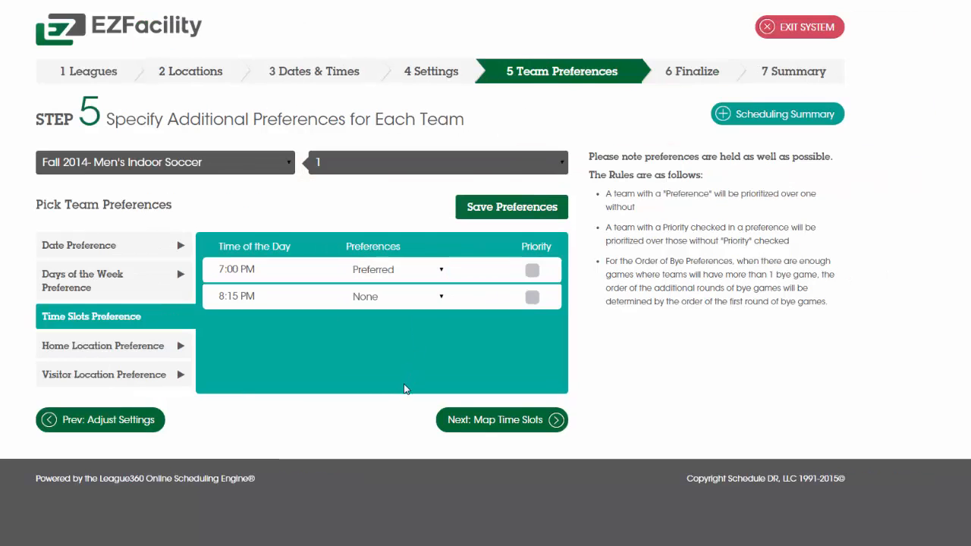
click(509, 212)
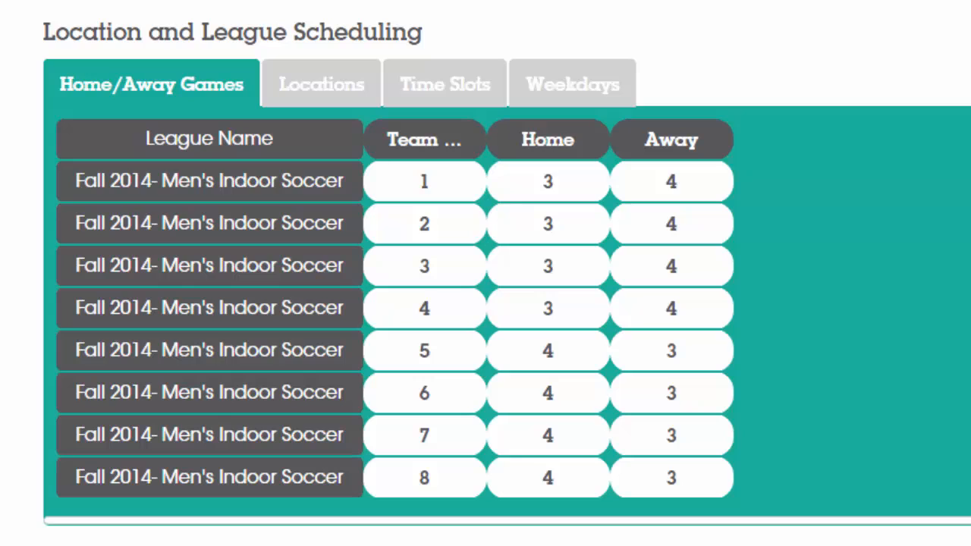
Review each team's balance of games across locations, time slots and weekdays in the schedule statistics.
click(321, 90)
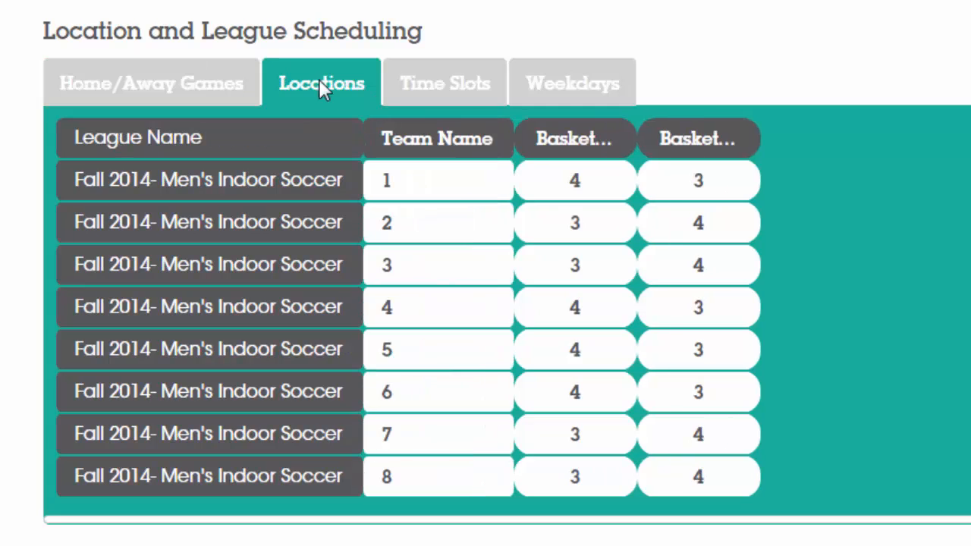
click(439, 82)
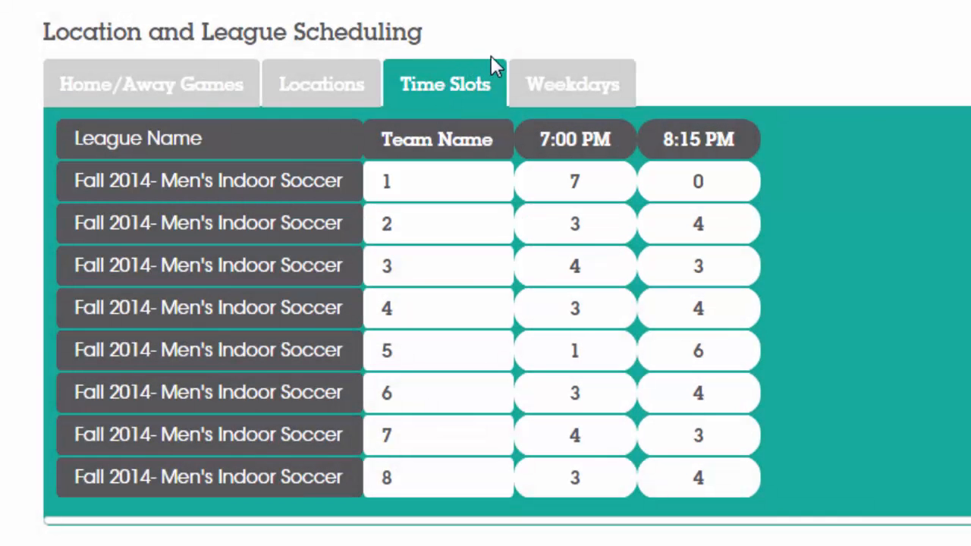
click(565, 82)
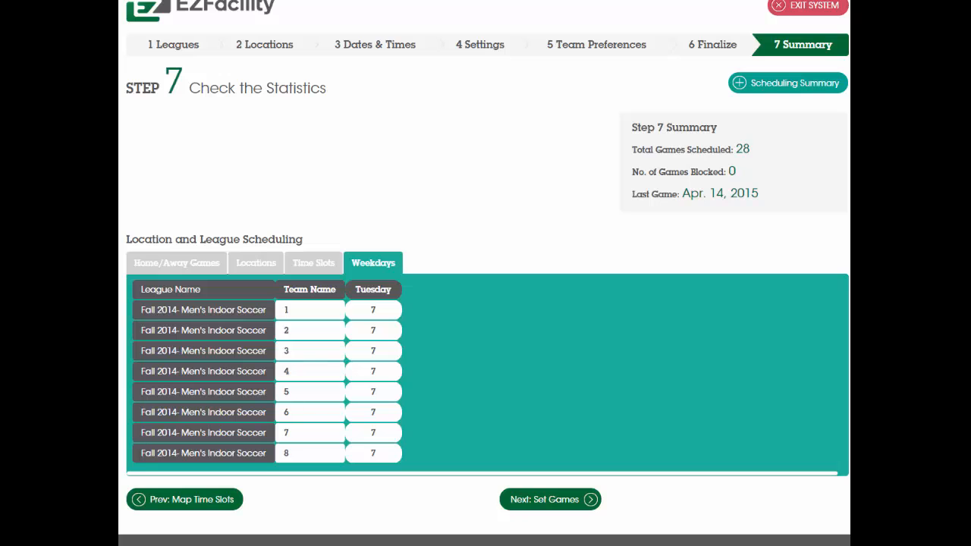
Return to the location selection and add Basketball Court White and Dance Studio to the schedule.
click(250, 45)
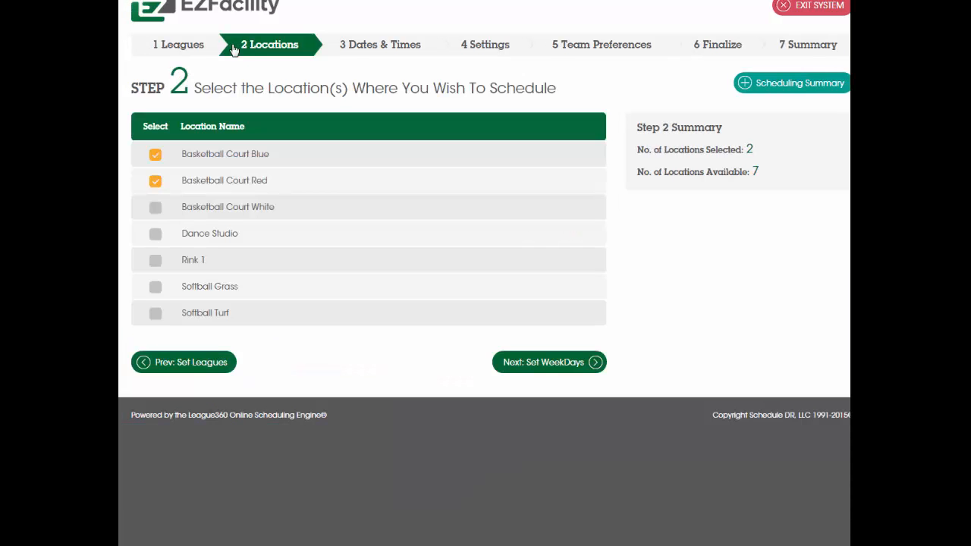
click(155, 206)
click(154, 235)
click(527, 368)
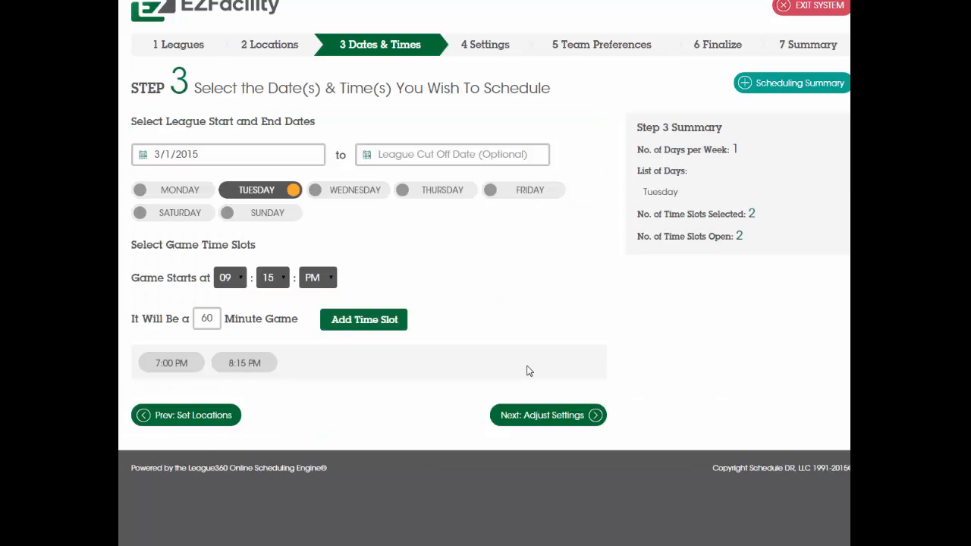
Keep the existing dates, settings and preferences, rotate the times 1 spot down, and display the schedule's balancing statistics.
click(533, 419)
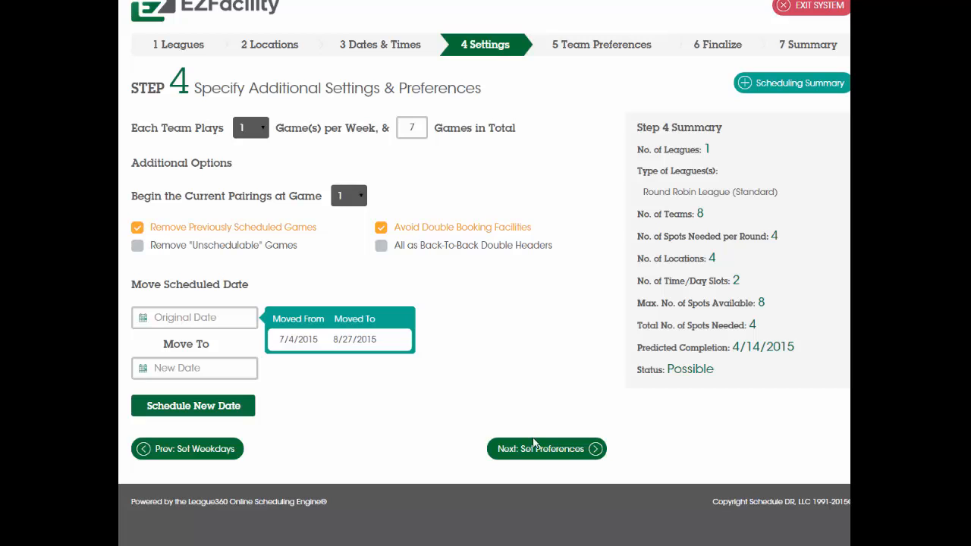
click(535, 449)
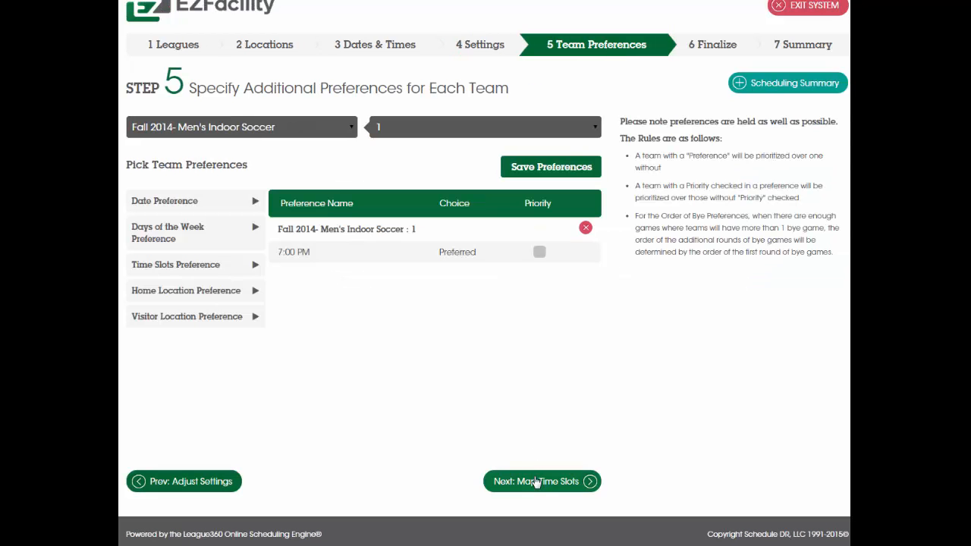
click(535, 482)
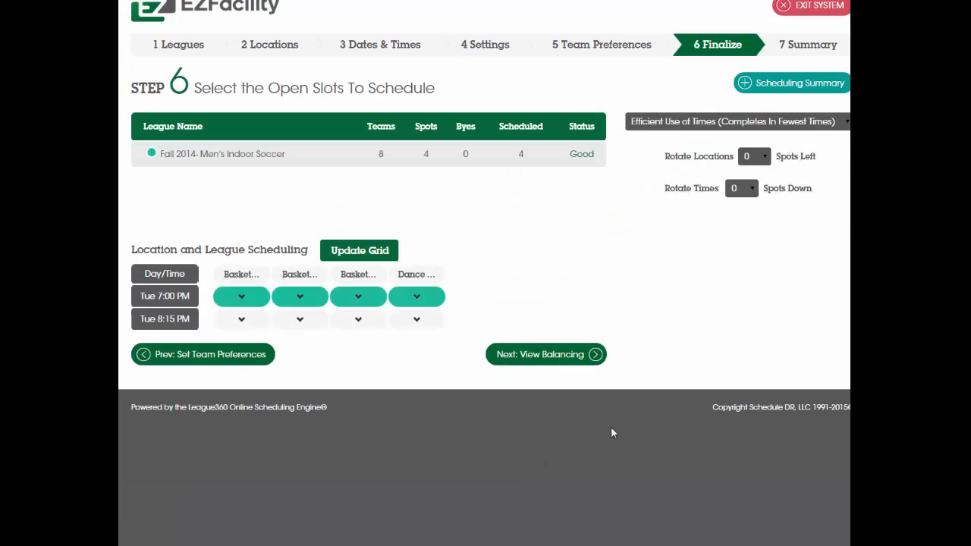
click(744, 190)
click(741, 215)
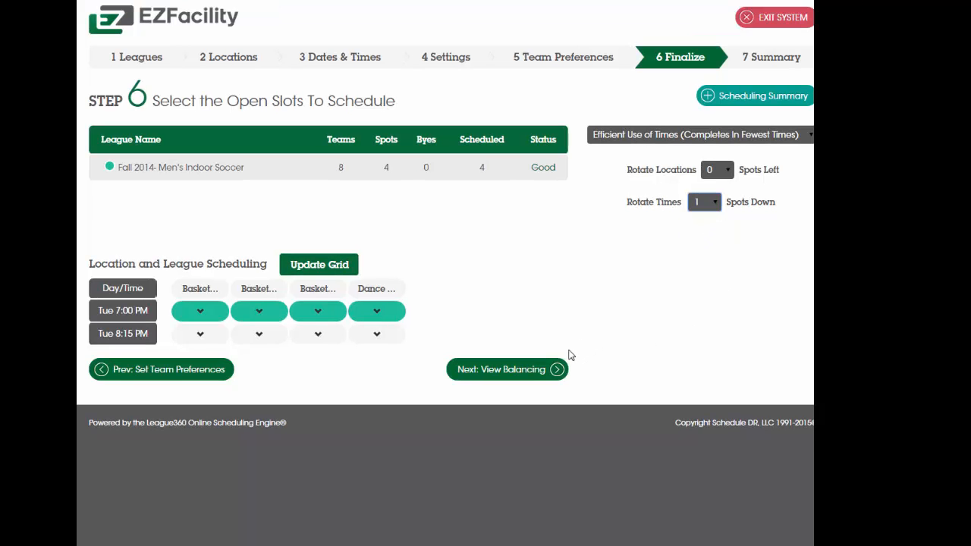
click(558, 370)
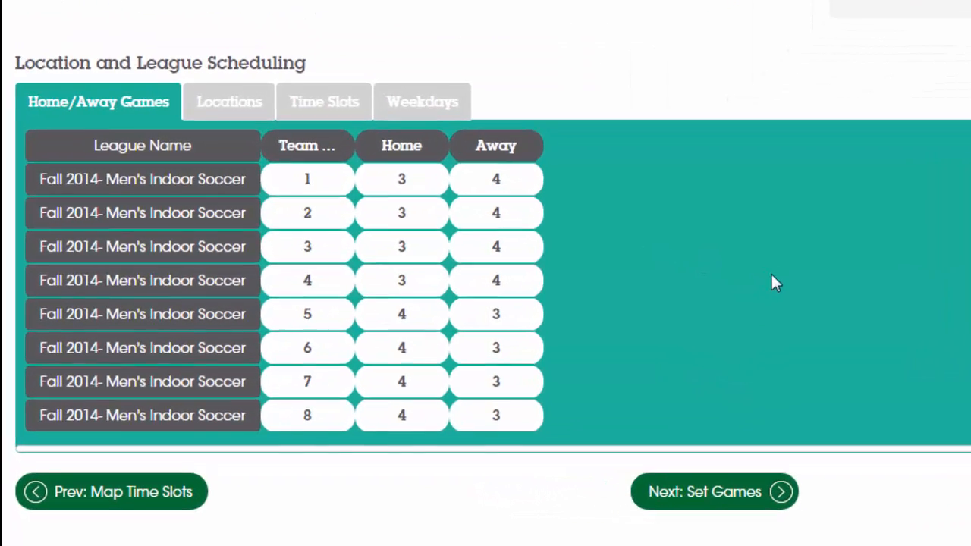
Review how each soccer team's games are balanced across locations, time slots and weekdays.
click(253, 112)
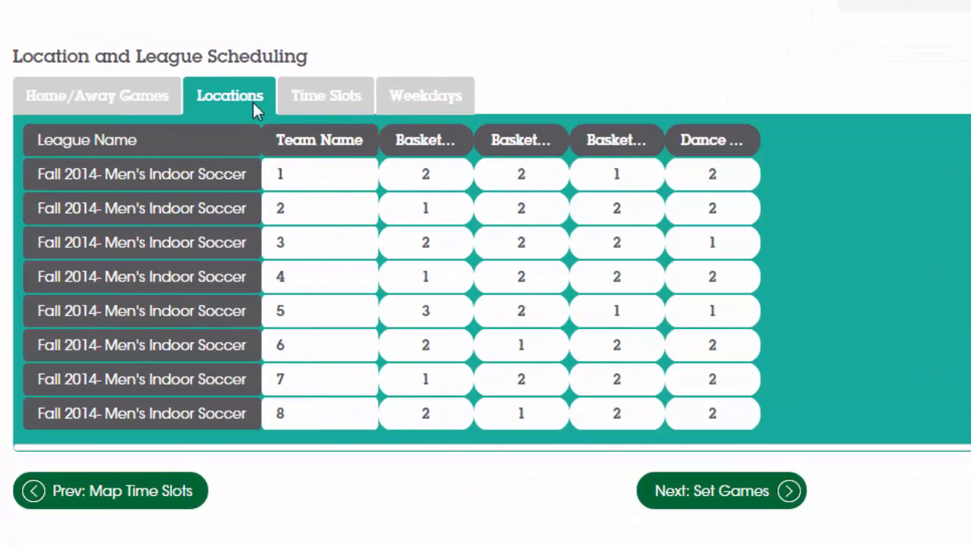
click(340, 104)
click(420, 101)
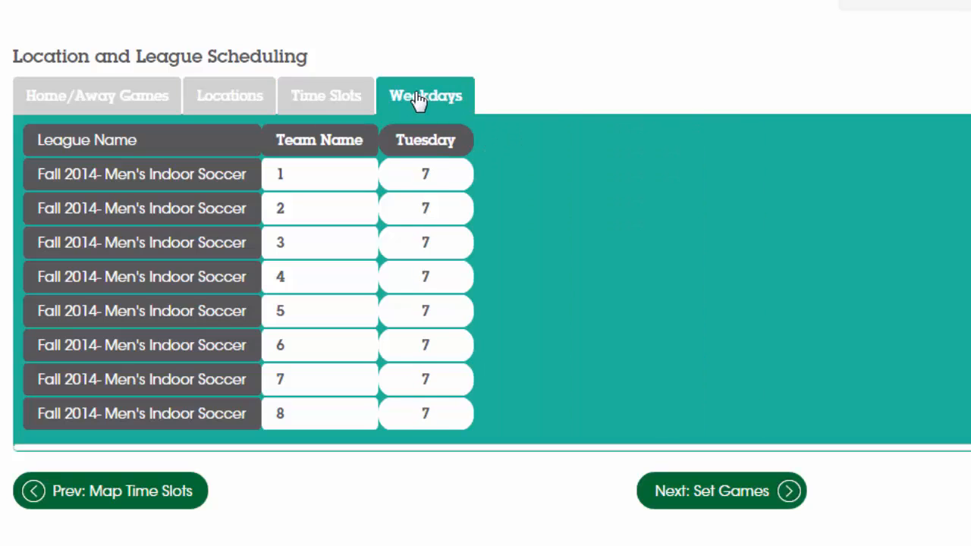
click(320, 91)
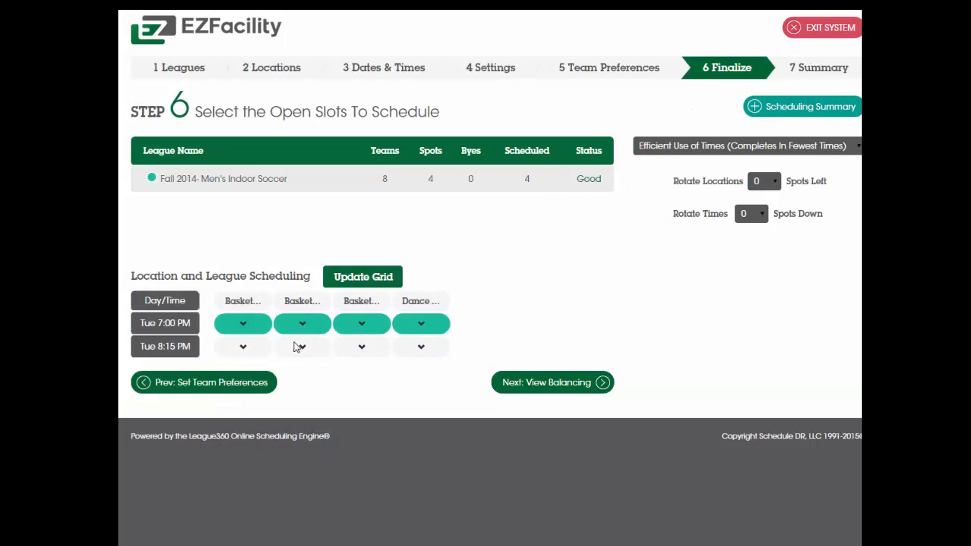
Assign the Tuesday 8:15 PM slots at the first two basketball courts to the league and open the third court's 7:00 PM slot.
click(243, 346)
click(246, 373)
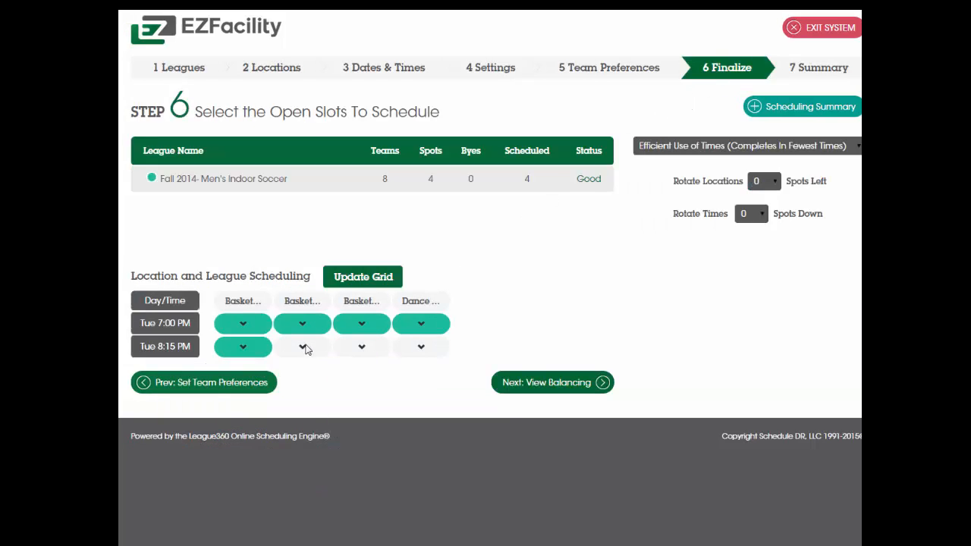
click(303, 346)
click(304, 374)
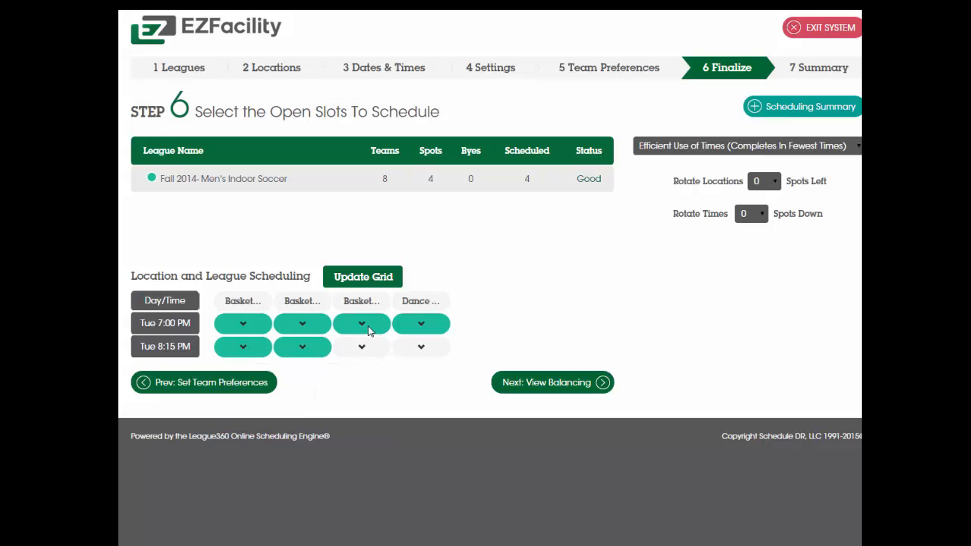
click(369, 328)
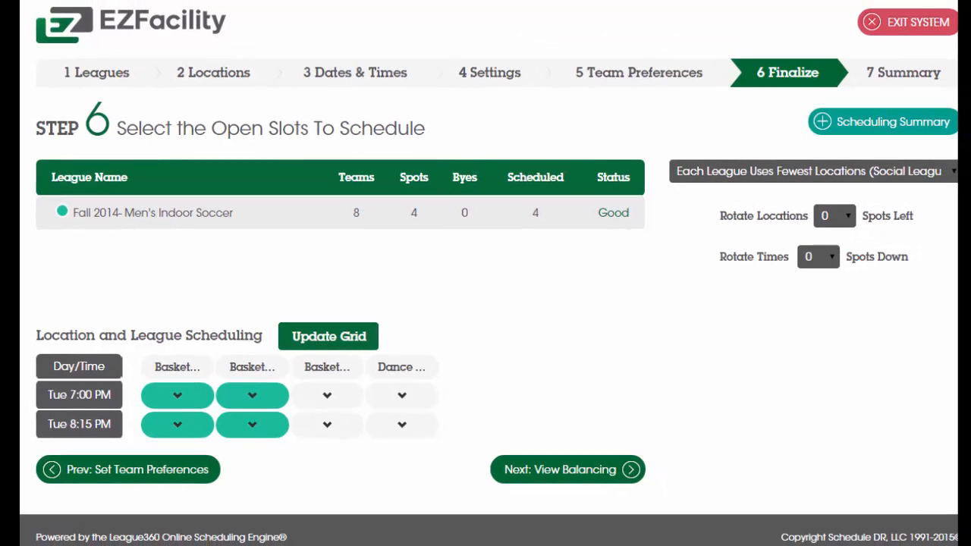
Set the slot allocation to Use Only 2 Locations Per League and rotate the locations 2 spots left.
click(954, 179)
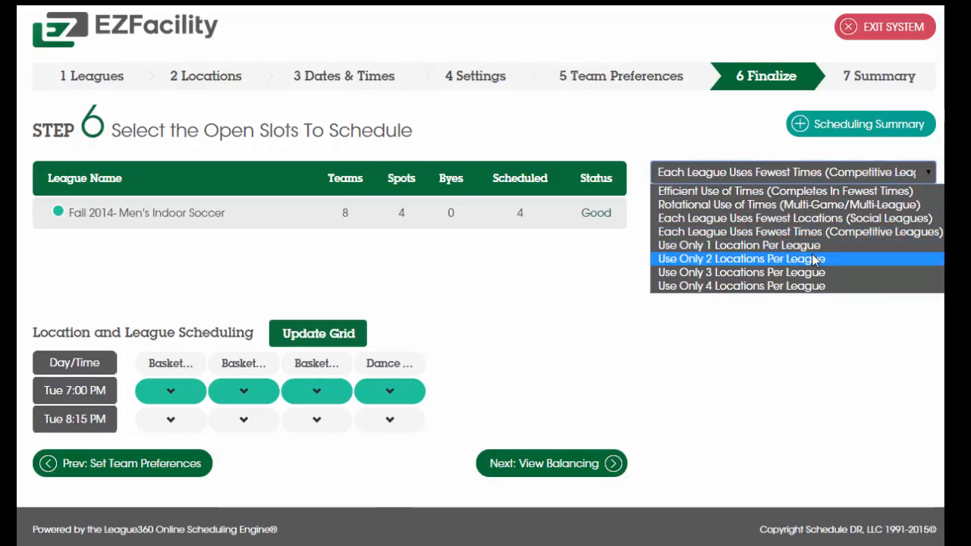
click(800, 284)
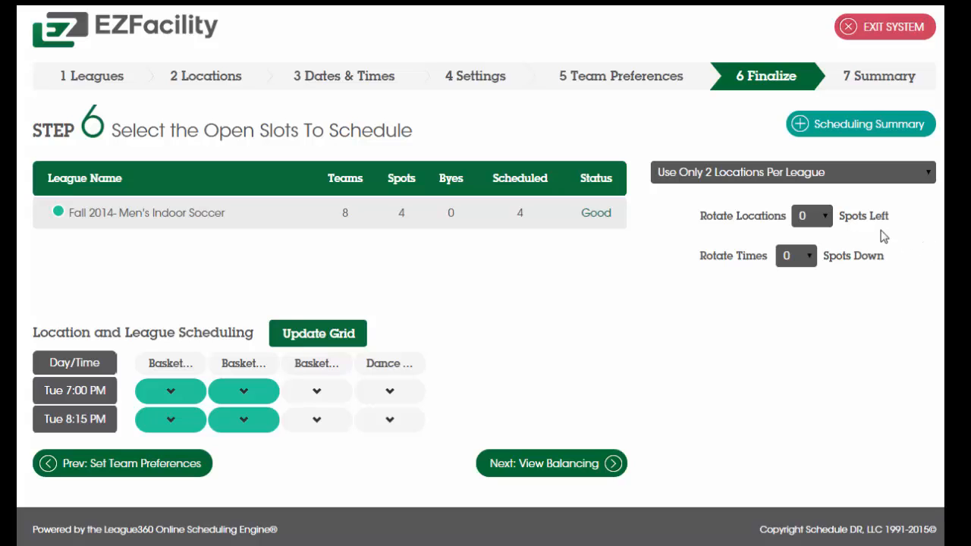
click(813, 217)
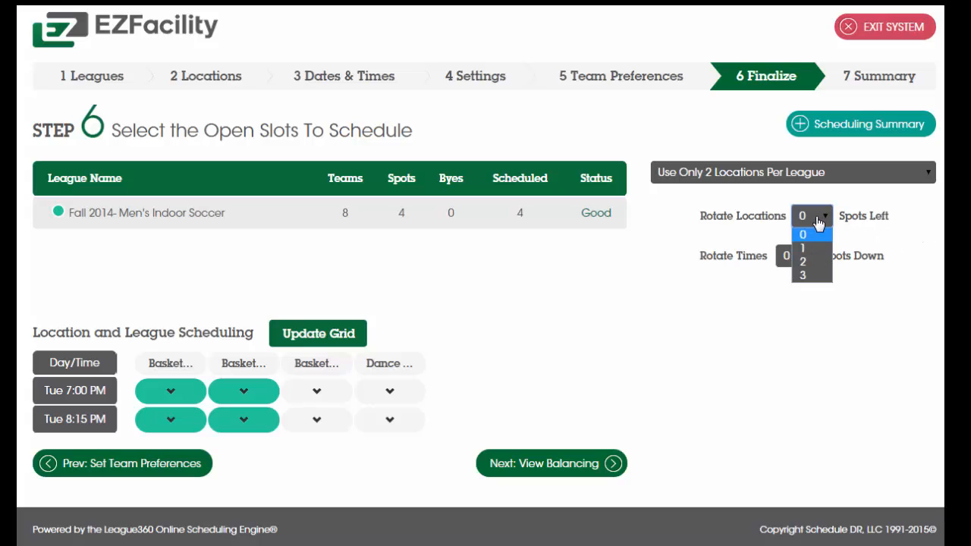
click(810, 262)
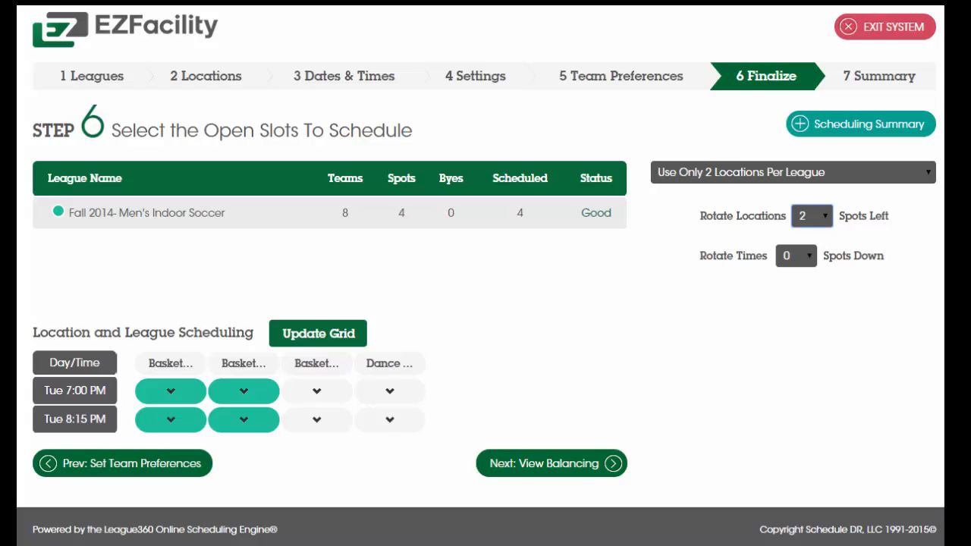
Display the schedule's balancing statistics and check the games per location and per time slot.
click(574, 479)
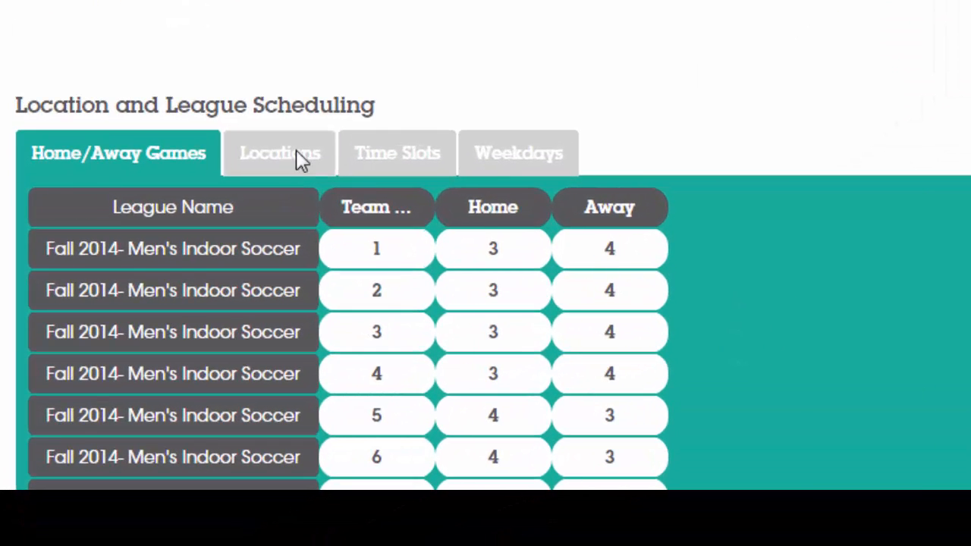
click(233, 288)
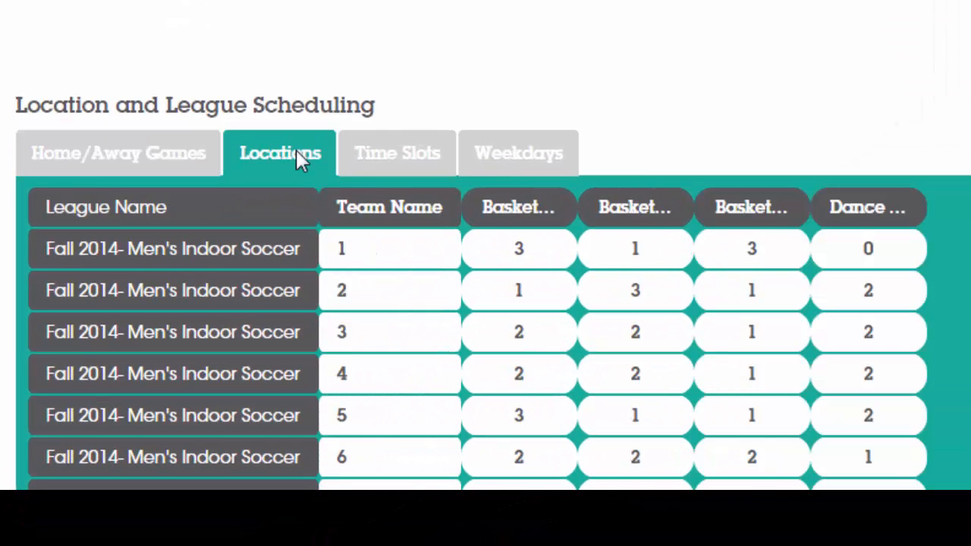
click(393, 157)
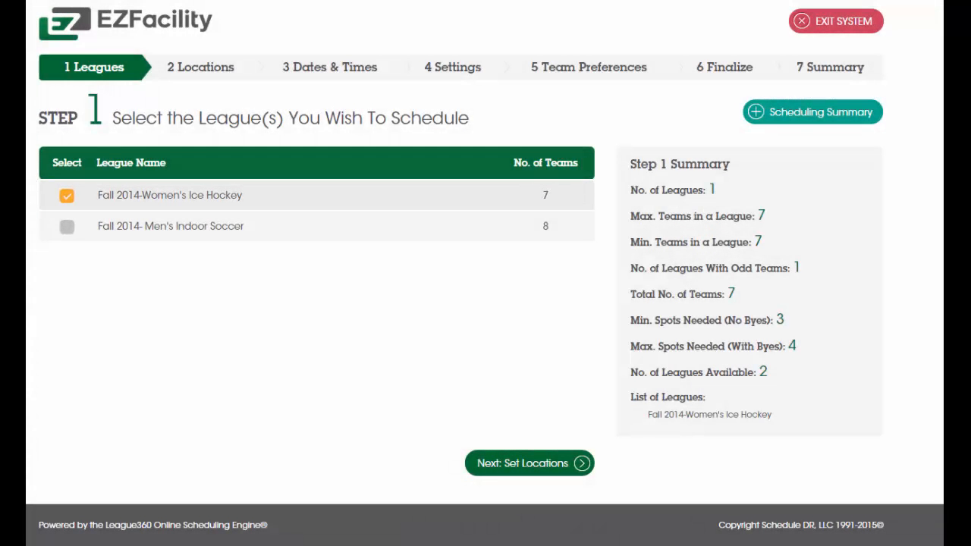
Proceed to the additional settings for Fall 2014-Women's Ice Hockey, keeping the selected locations, Tuesday and the existing time slots.
click(512, 463)
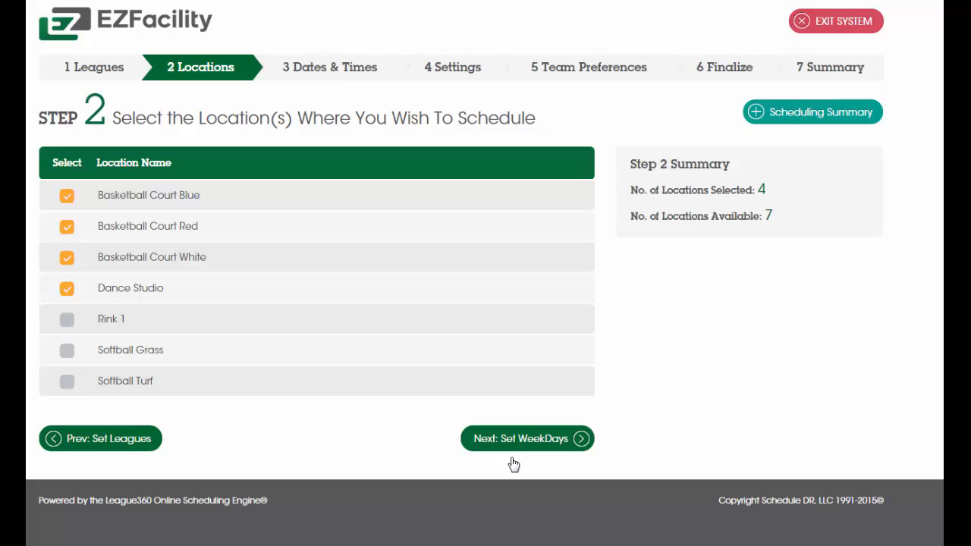
click(511, 459)
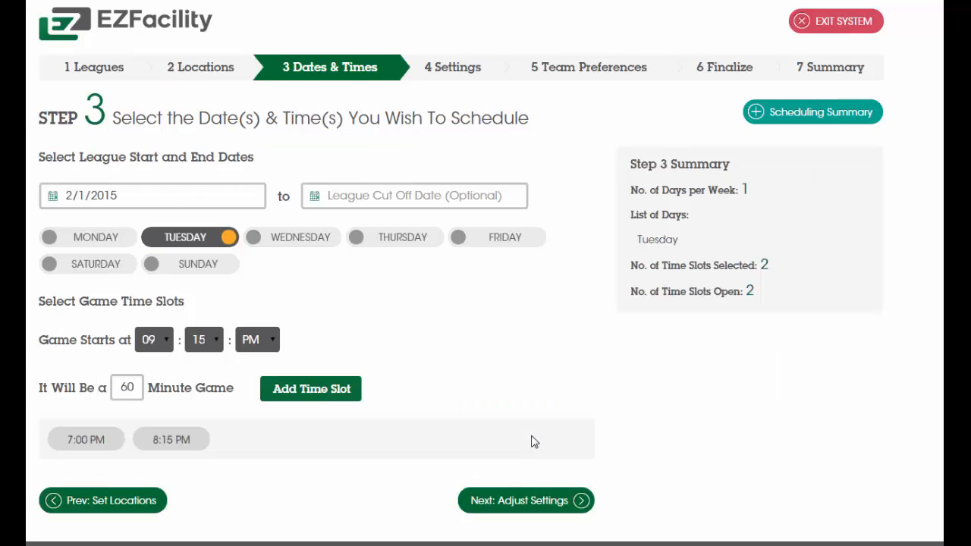
click(523, 501)
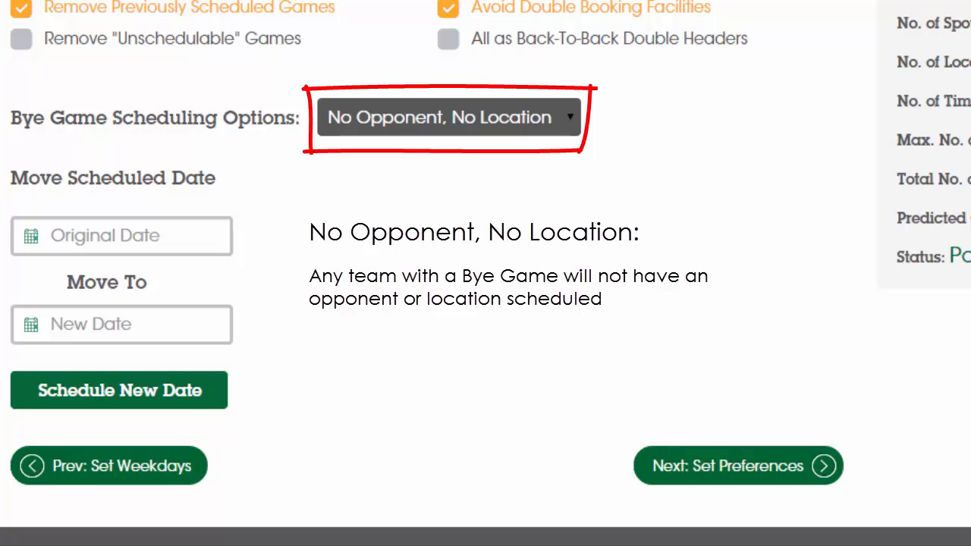
Examine the bye game scheduling options, keep No Opponent, No Location, and proceed to the open slot grid.
click(569, 127)
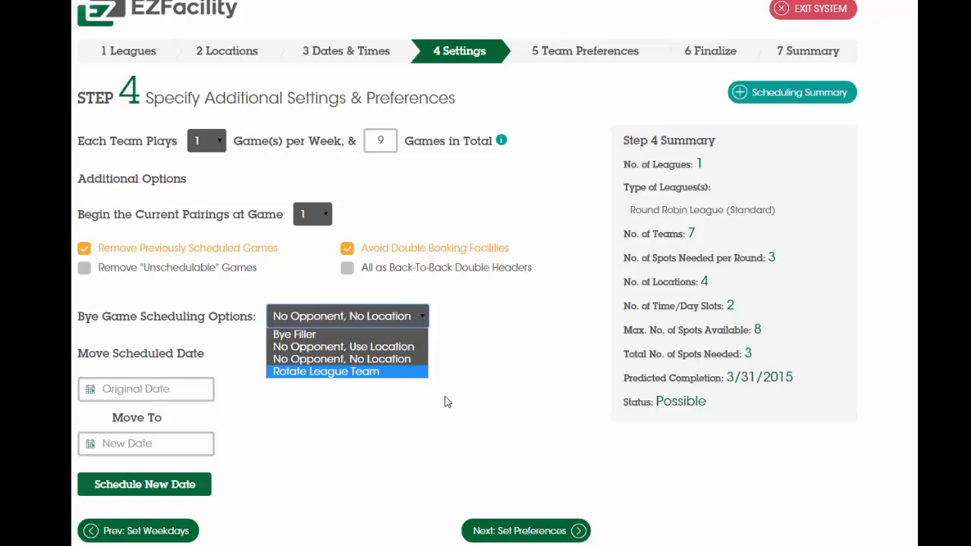
click(542, 534)
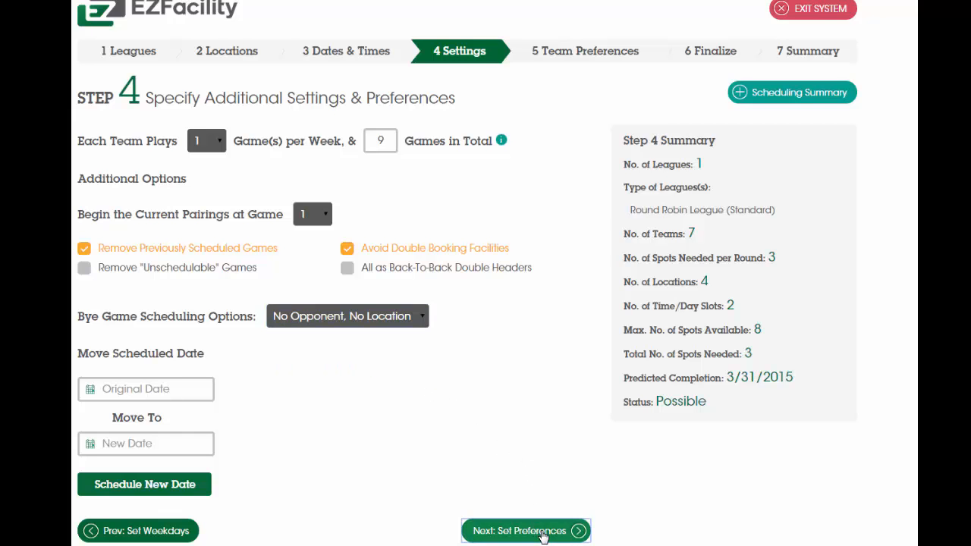
click(542, 534)
click(542, 533)
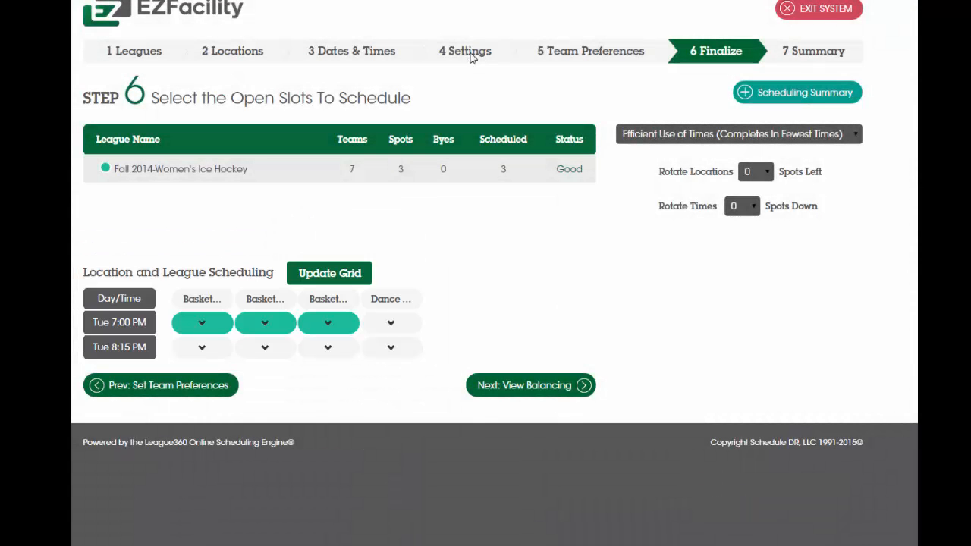
Return to the additional settings, set bye game scheduling to Bye Filler, and proceed to the balancing statistics.
click(470, 55)
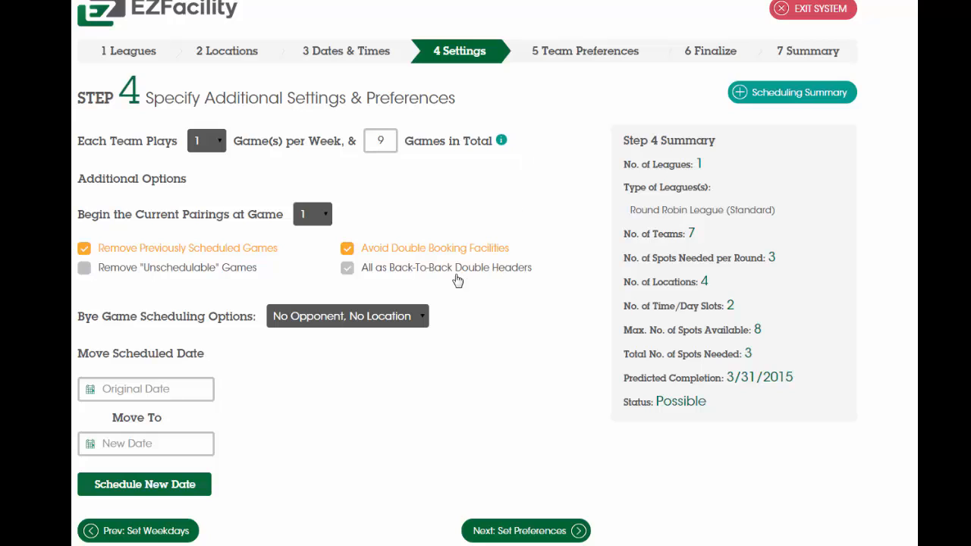
click(423, 317)
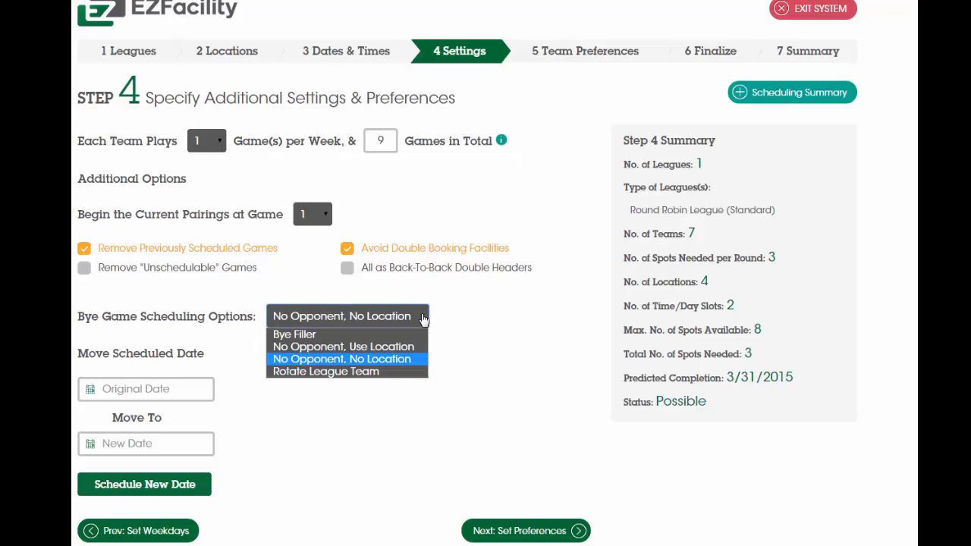
click(308, 336)
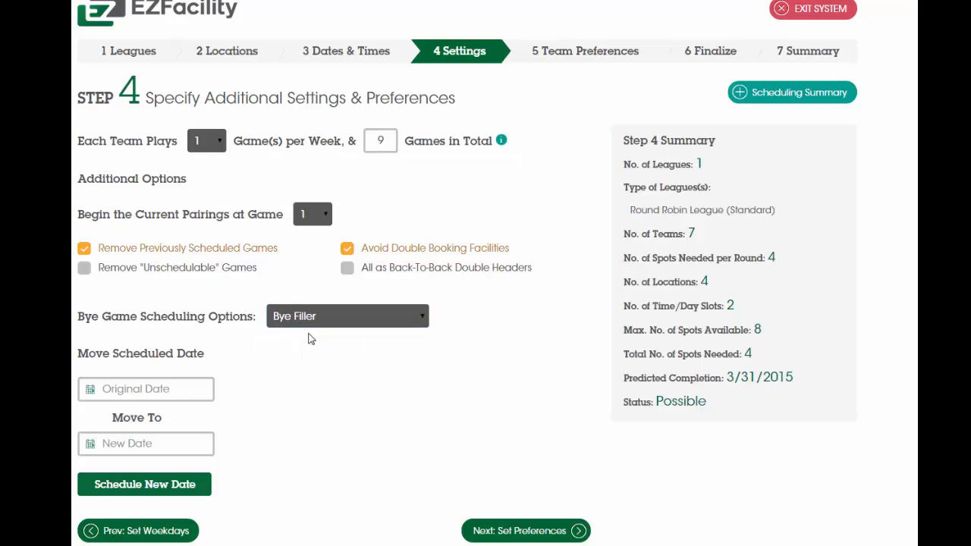
click(543, 531)
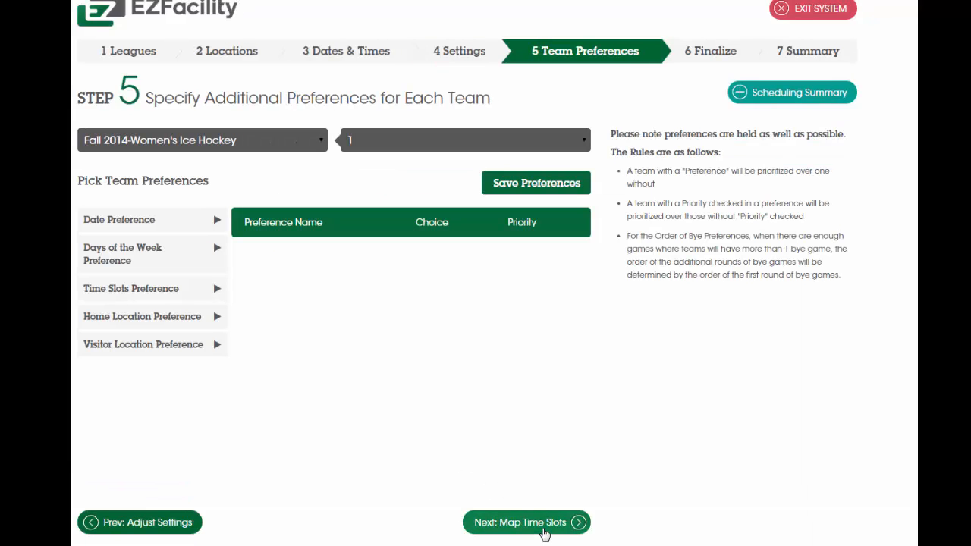
click(543, 530)
click(559, 386)
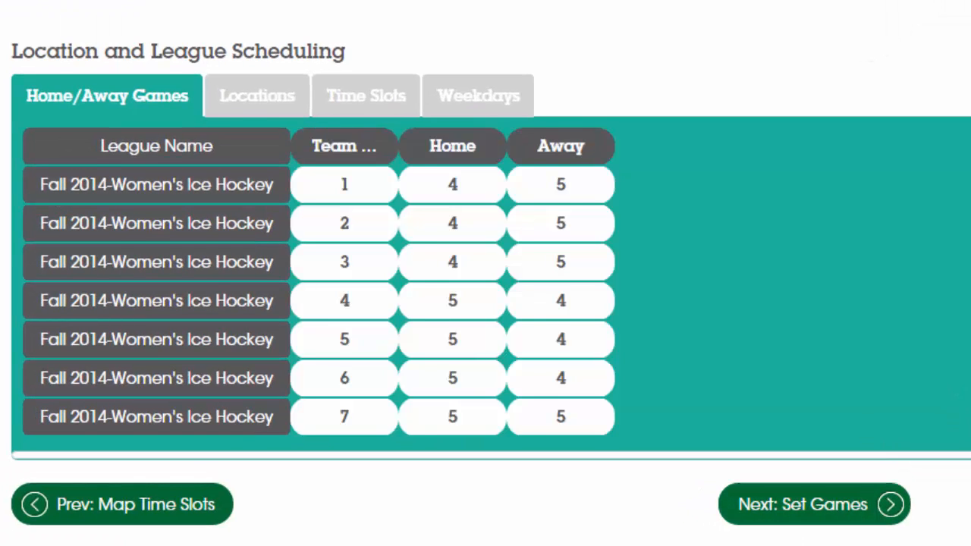
Review the ice hockey teams' balance of games by location, time slot and weekday.
click(276, 95)
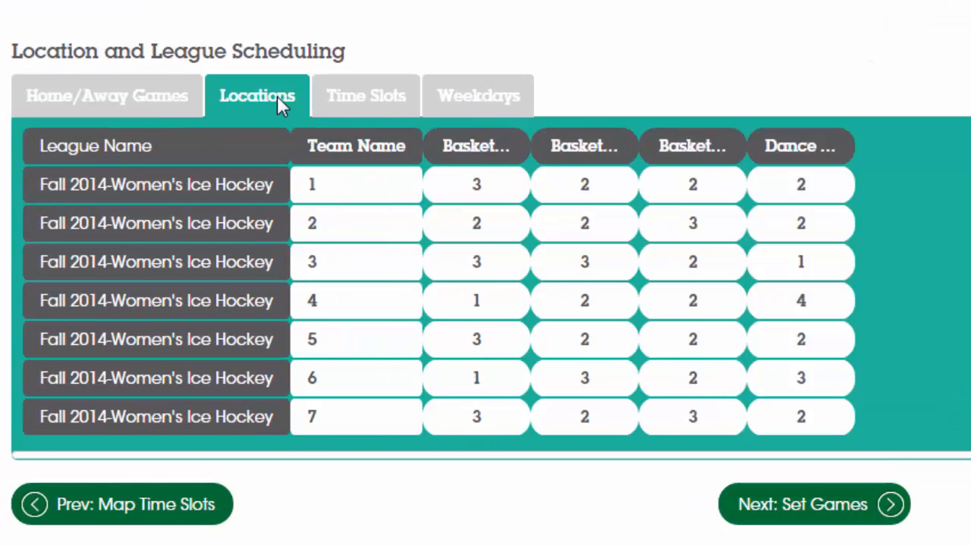
click(370, 106)
click(475, 100)
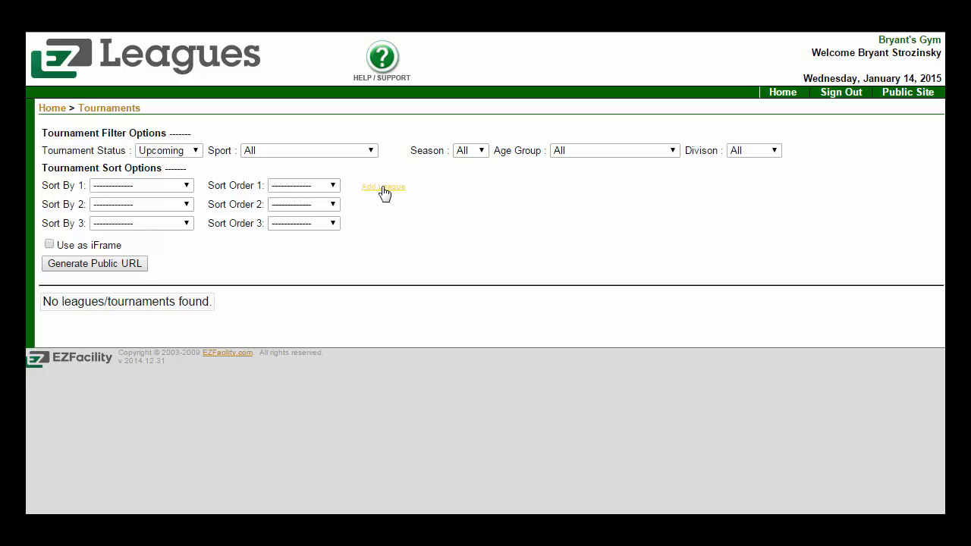
Start a new tournament of type Tournament (Double Elimination) and name it Hockey Double.
click(384, 187)
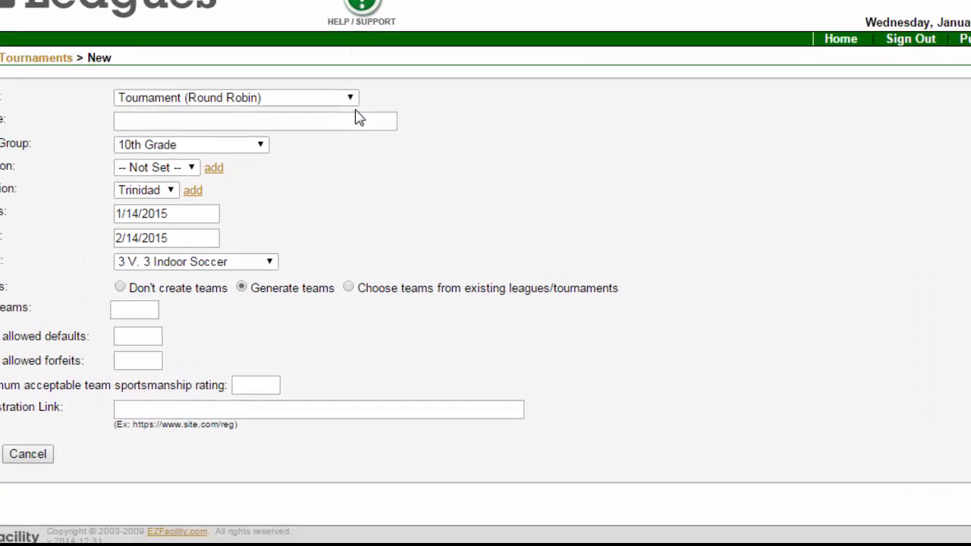
click(371, 141)
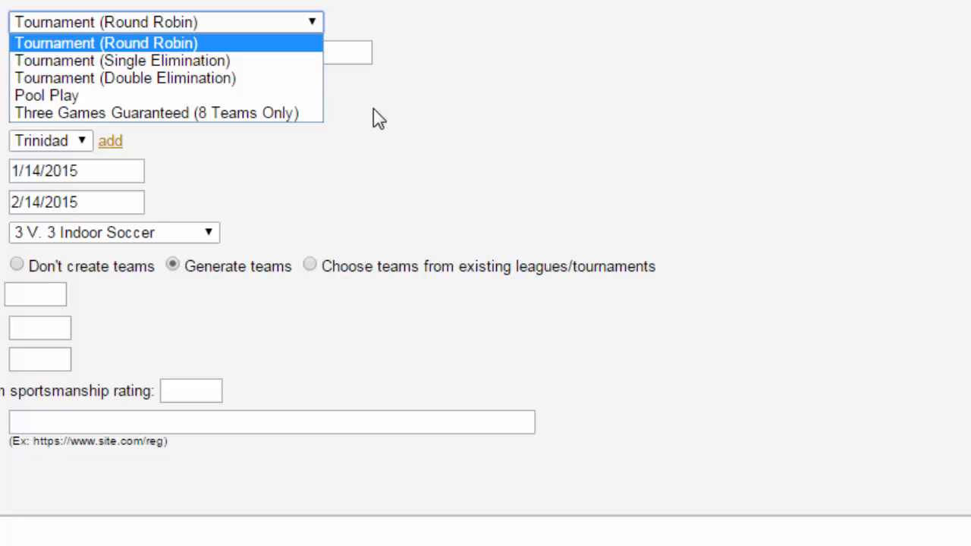
click(307, 79)
click(304, 57)
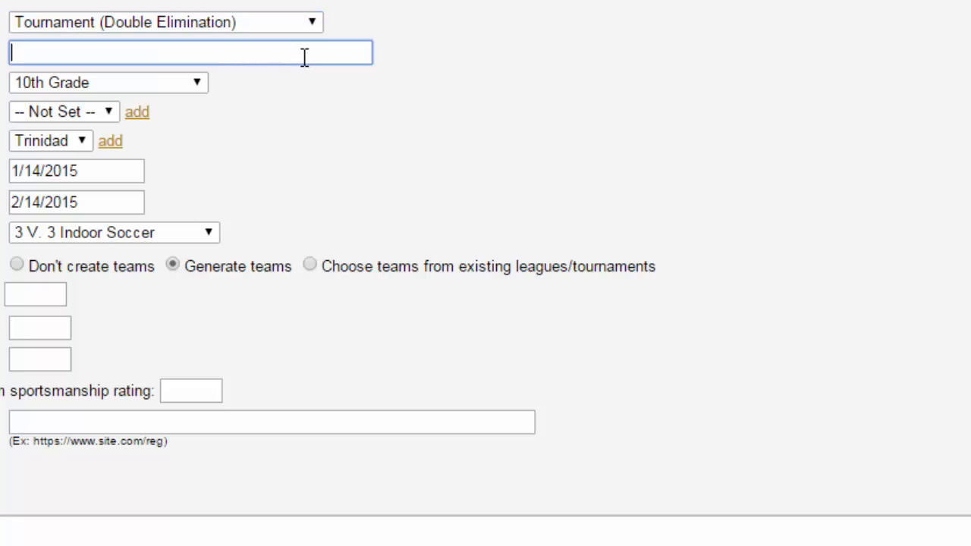
text(Hockey Double)
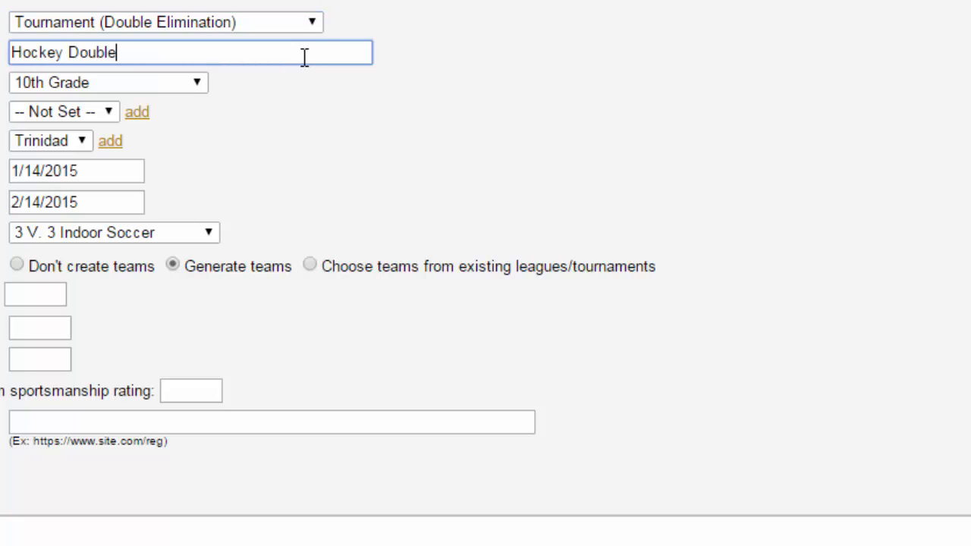
Set the tournament's season to Fall, its dates to 9/18/2015 through 10/18/2015, and its sport to Bean Bags.
click(106, 119)
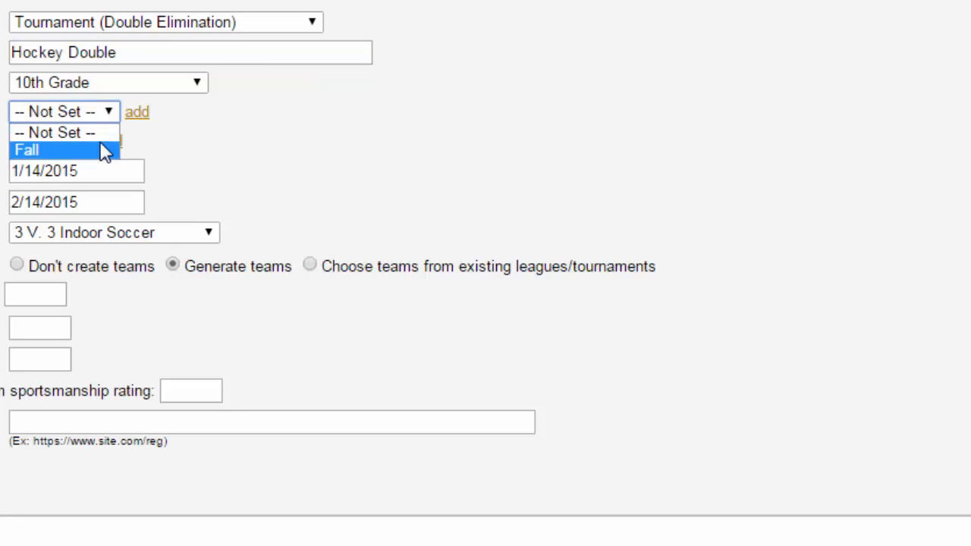
click(106, 151)
click(101, 170)
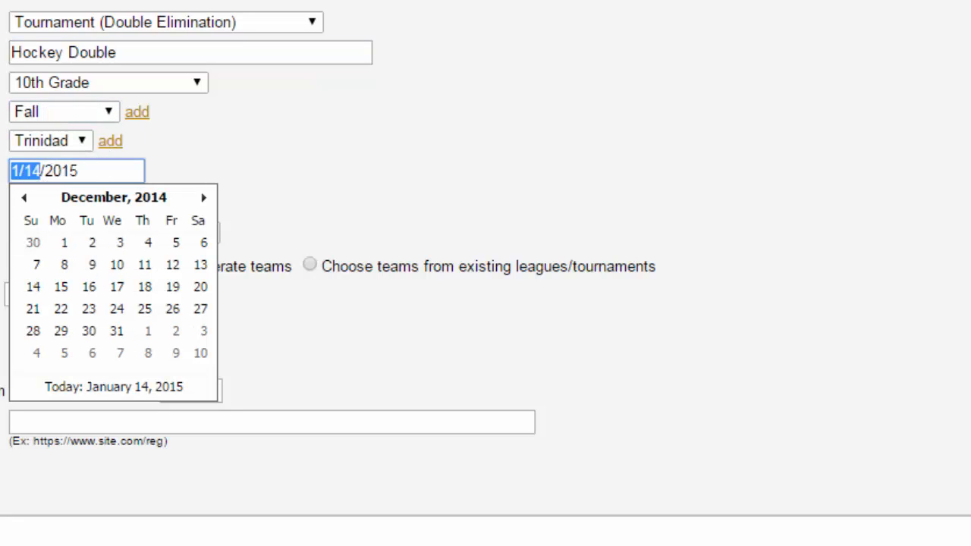
text(9/18)
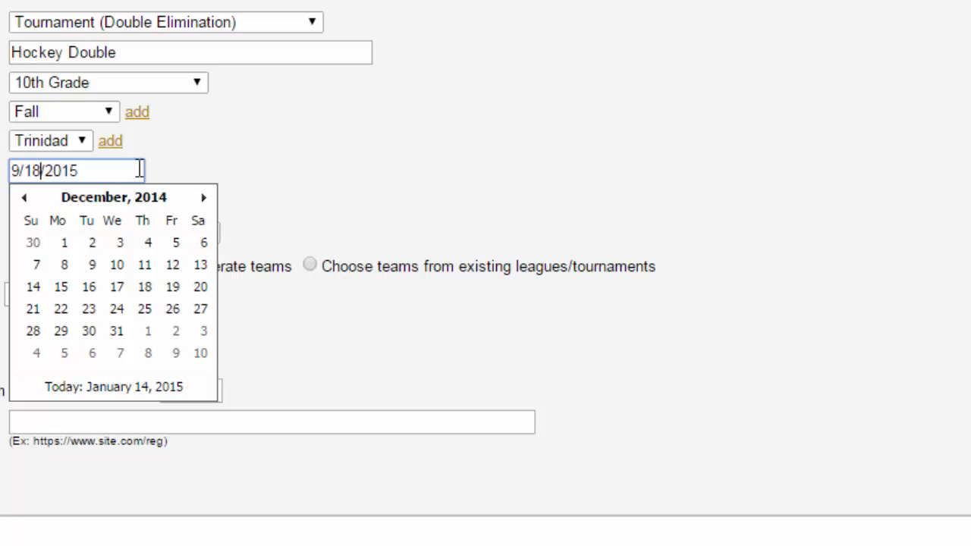
click(355, 191)
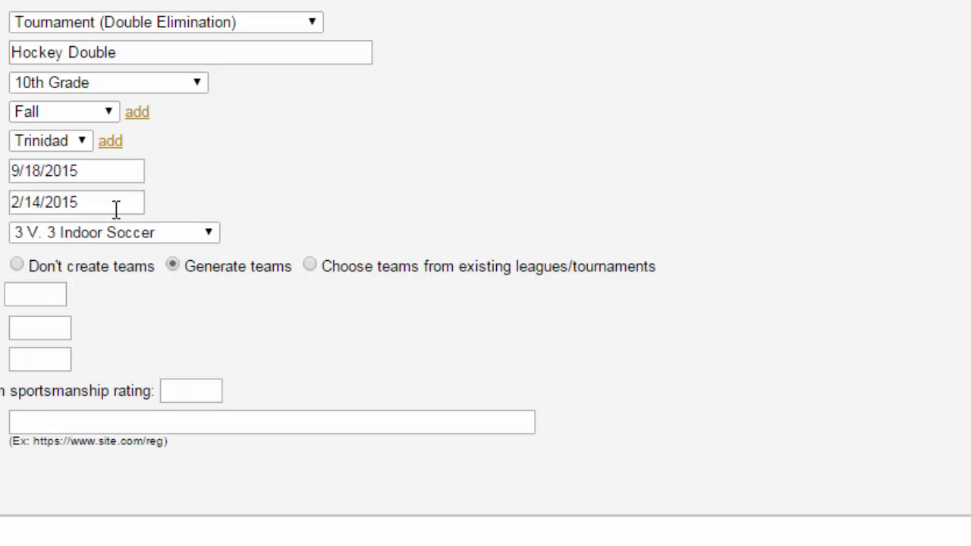
click(81, 202)
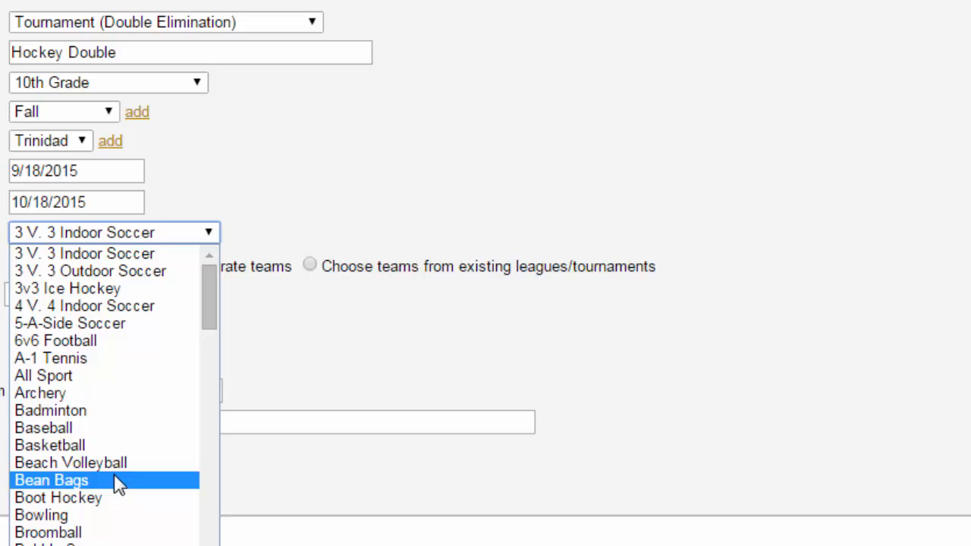
click(114, 477)
Set the number of generated teams to 13 and add the Hockey Double tournament.
click(39, 288)
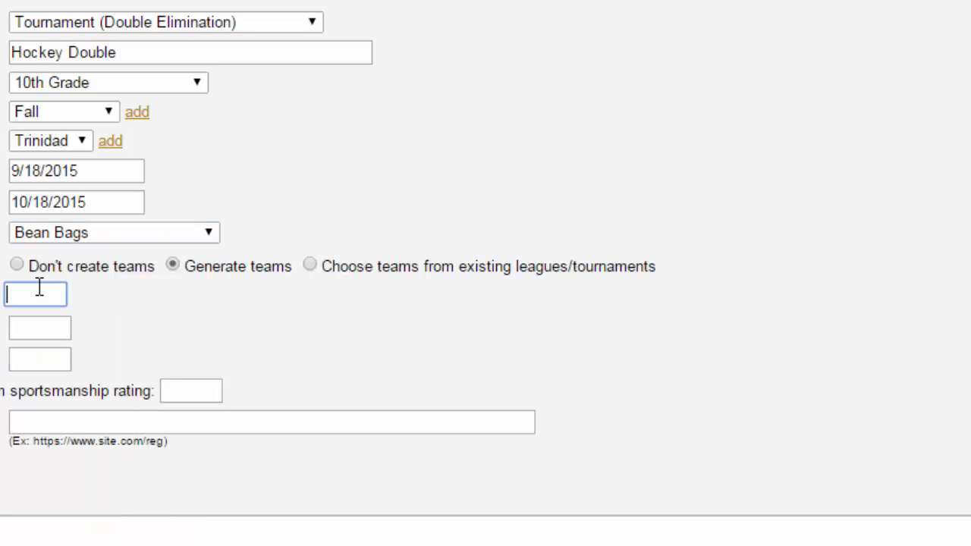
text(13)
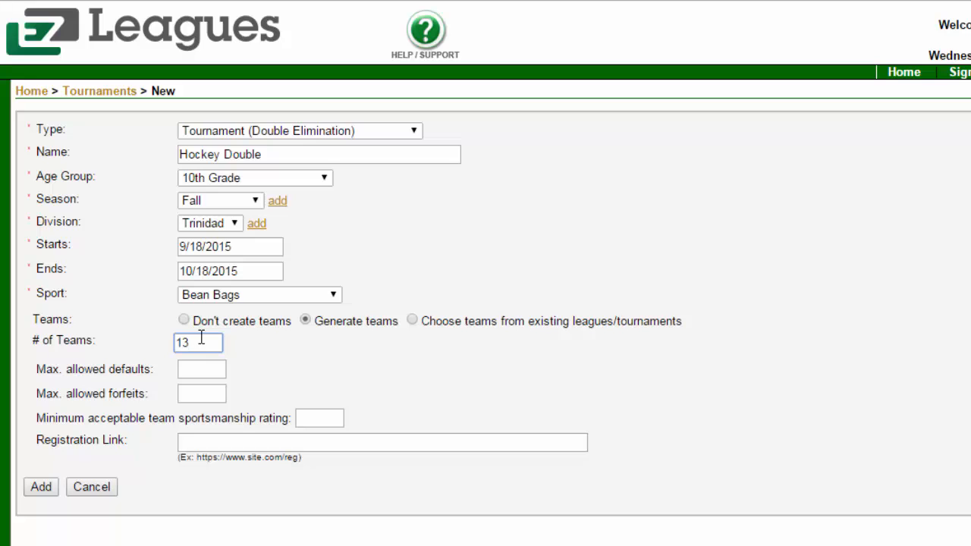
click(41, 487)
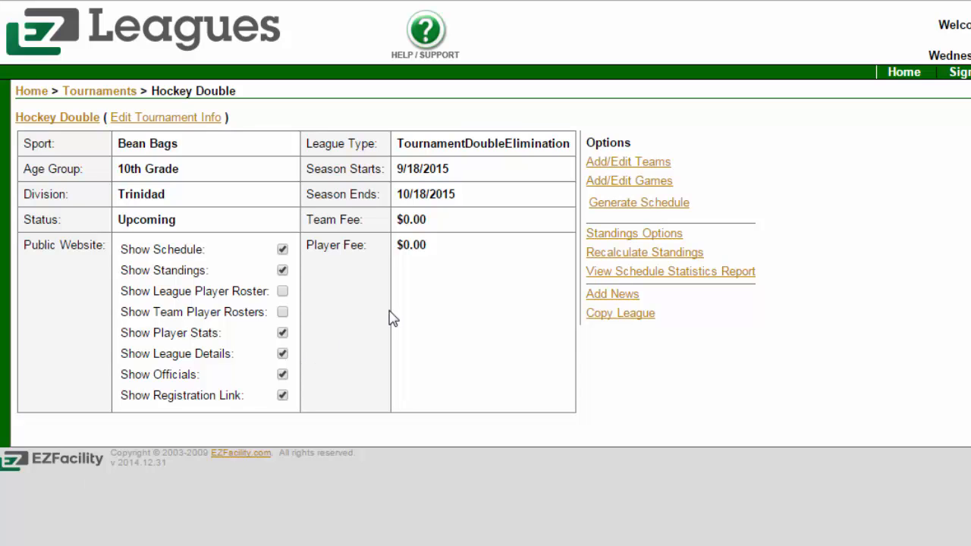
Start generating the Hockey Double schedule, check its scheduling summary, and proceed to the location selection.
click(616, 206)
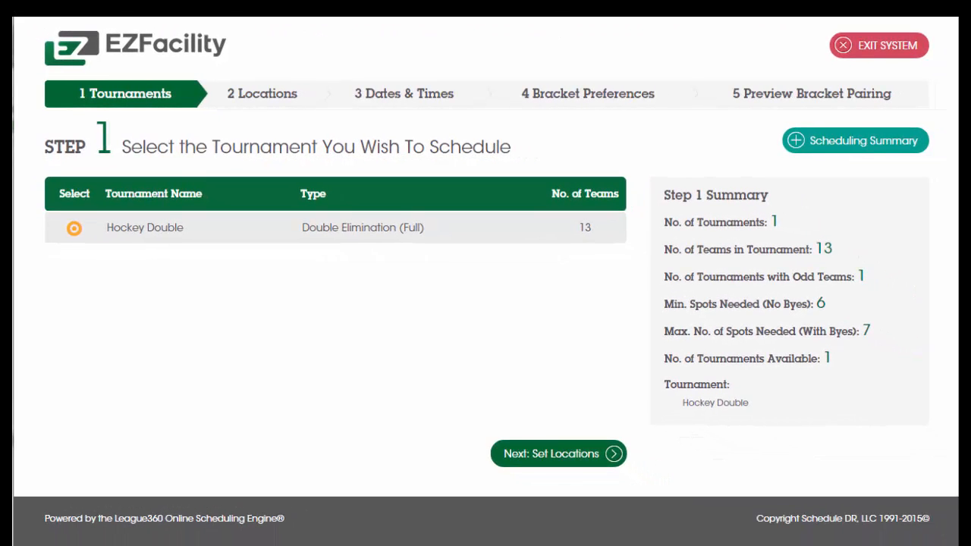
click(889, 151)
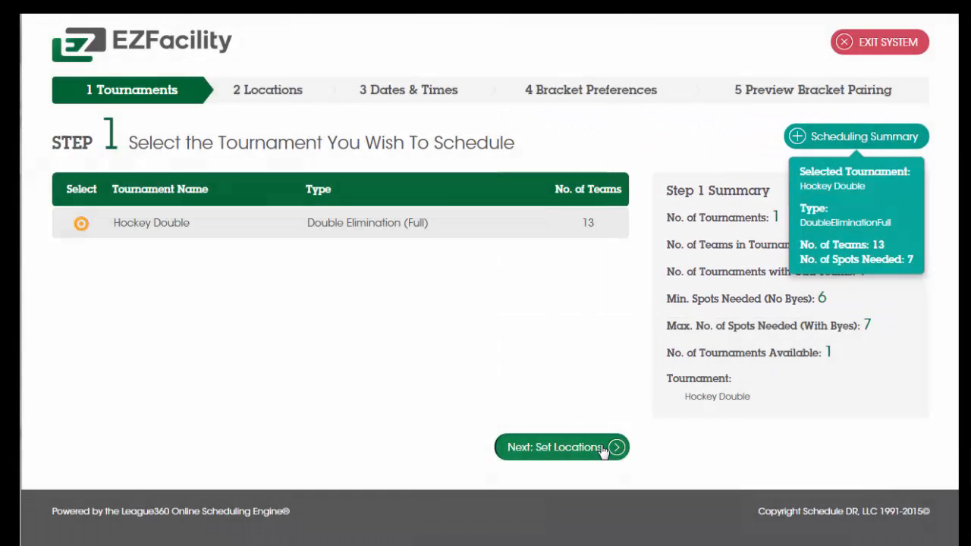
click(602, 449)
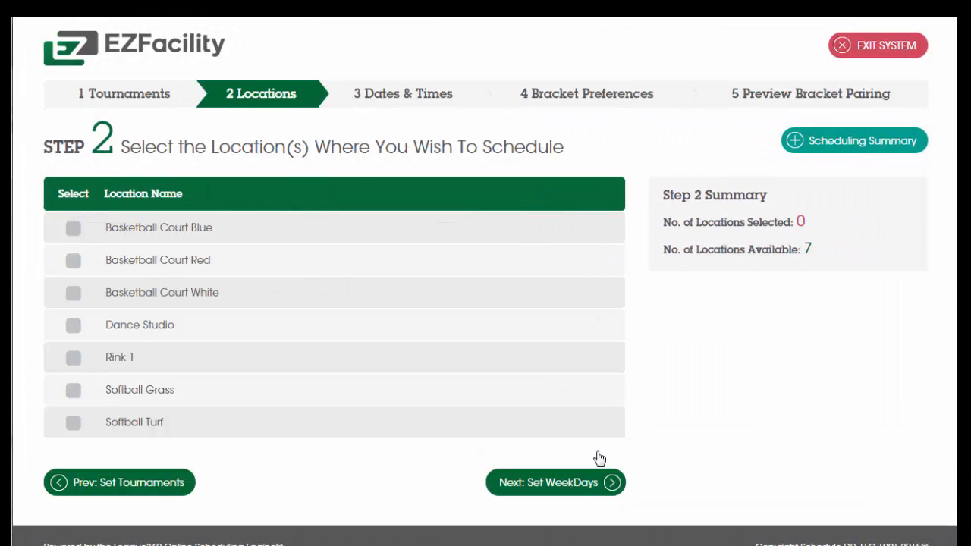
Select Basketball Court Blue, Red and White, Dance Studio and Rink 1 as locations, and proceed to the dates and times.
click(72, 236)
click(74, 265)
click(74, 295)
click(74, 326)
click(74, 359)
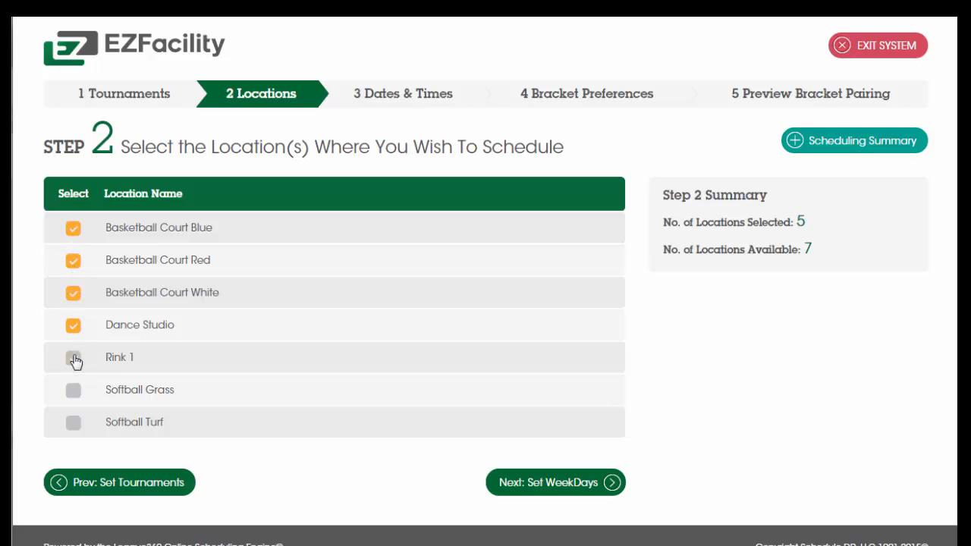
click(542, 482)
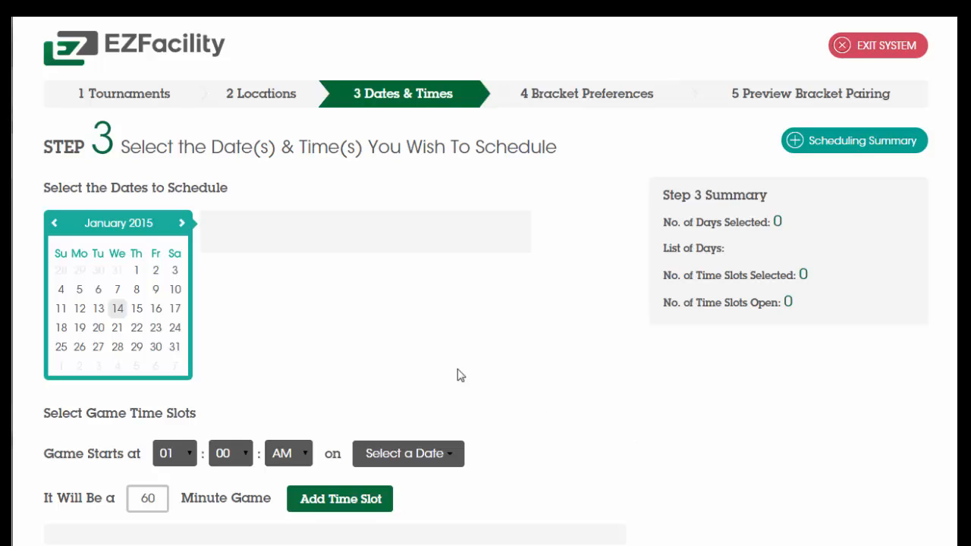
Select 9/27/2014 and 9/28/2014 as the tournament dates to schedule.
click(58, 223)
click(58, 223)
click(57, 223)
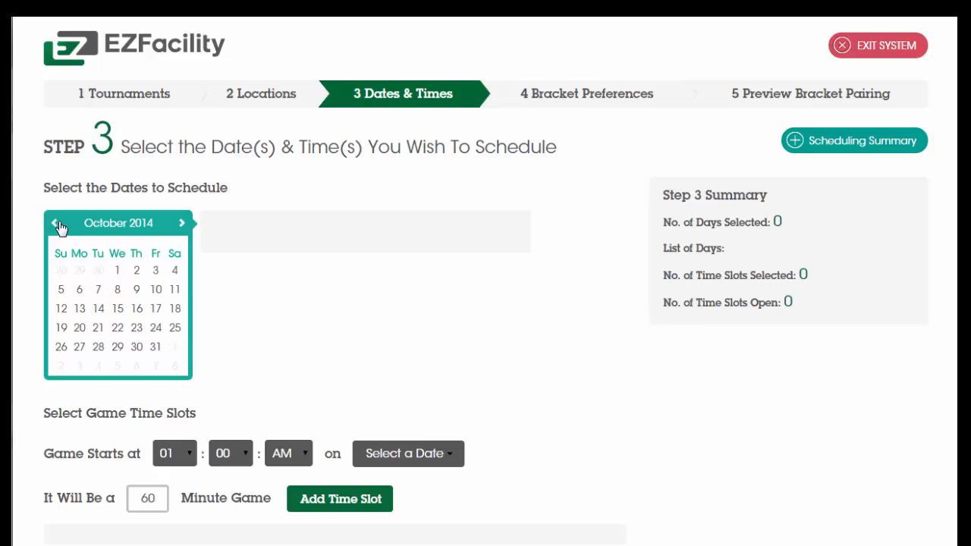
click(57, 223)
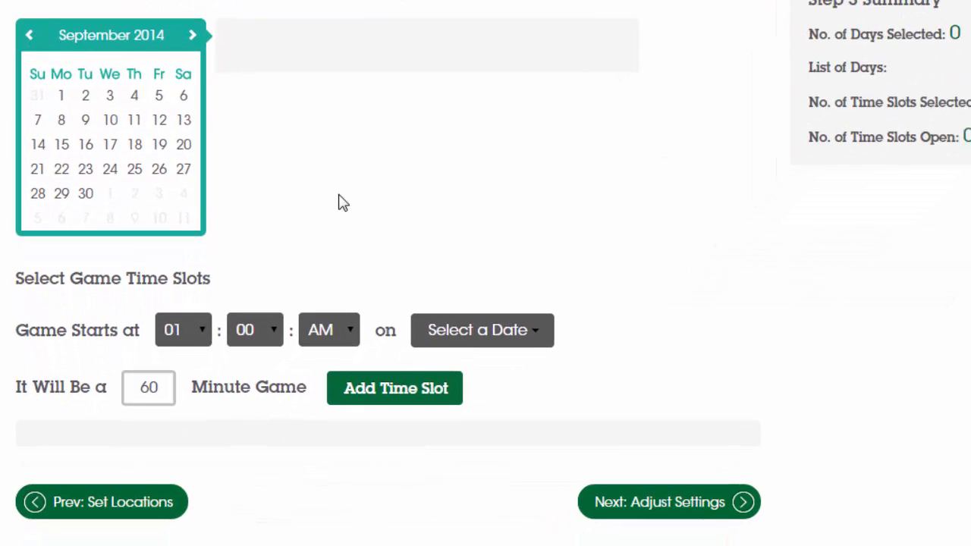
click(184, 170)
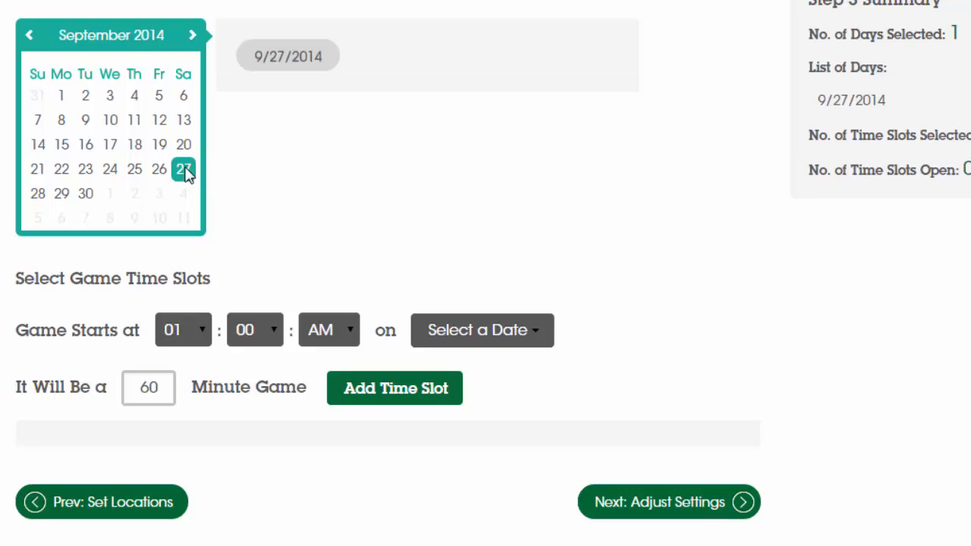
click(38, 196)
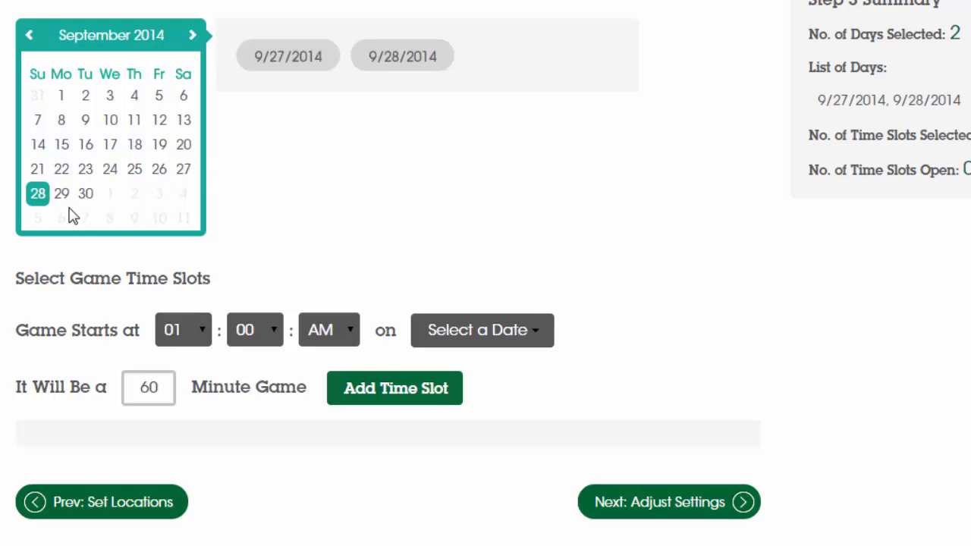
Add hourly 60-minute game time slots starting from 9:00 AM through 12:00 PM on both 9/27/2014 and 9/28/2014.
click(201, 332)
click(192, 495)
click(502, 336)
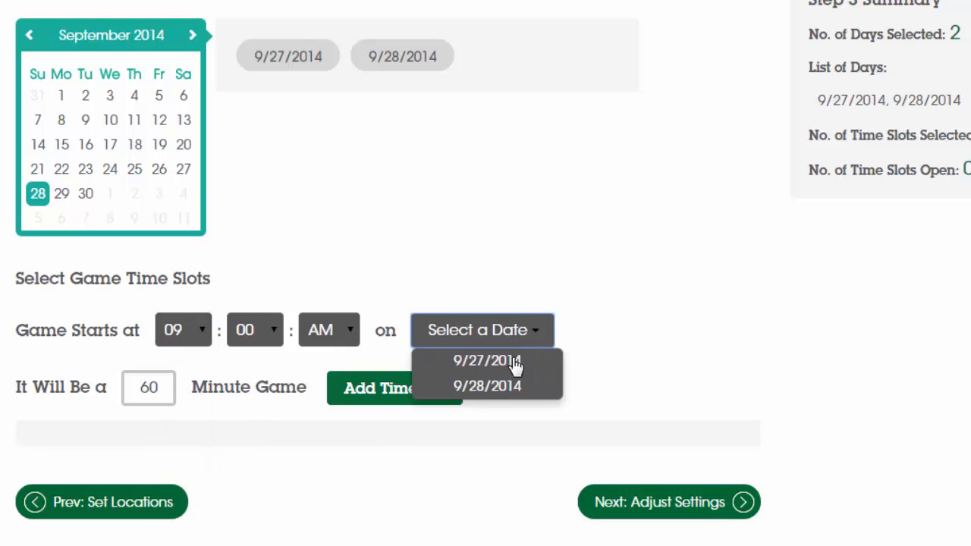
click(516, 363)
click(509, 388)
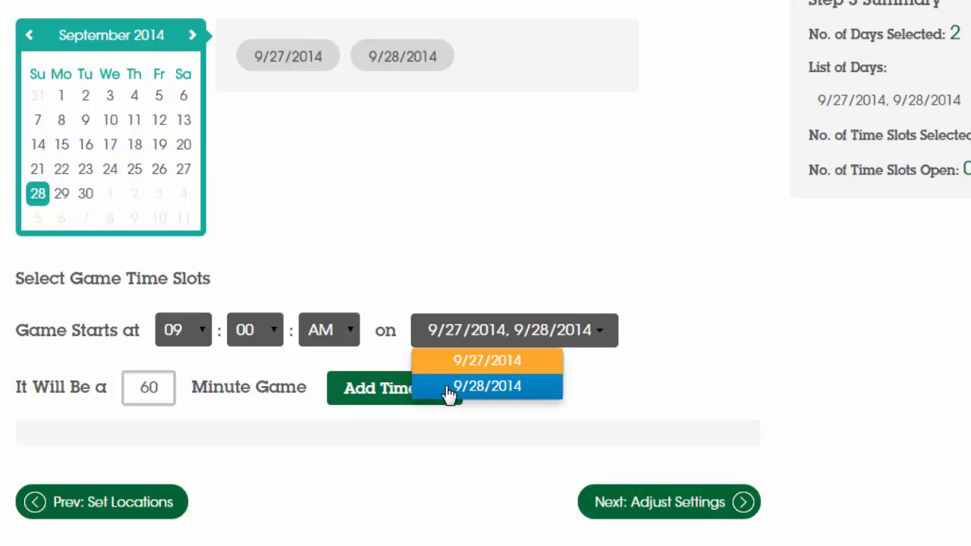
click(377, 391)
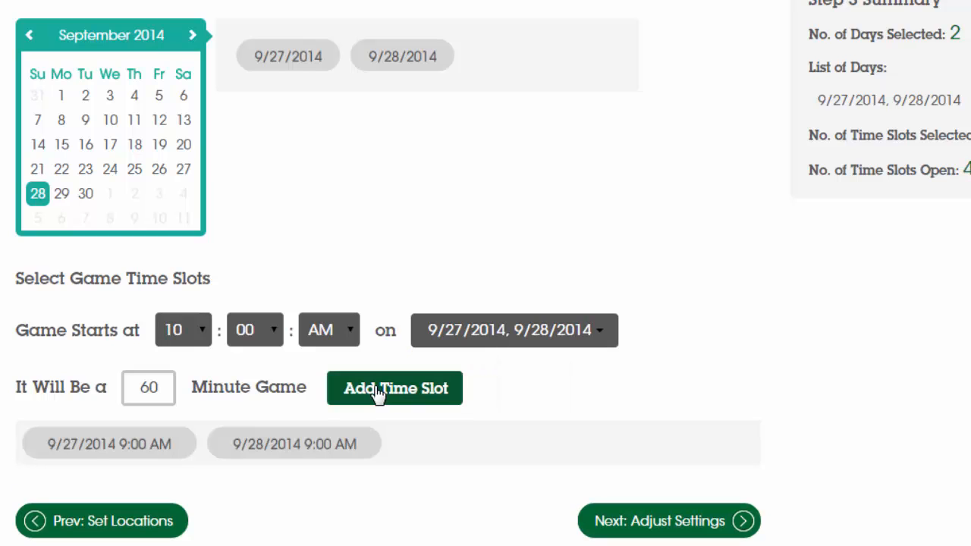
click(377, 391)
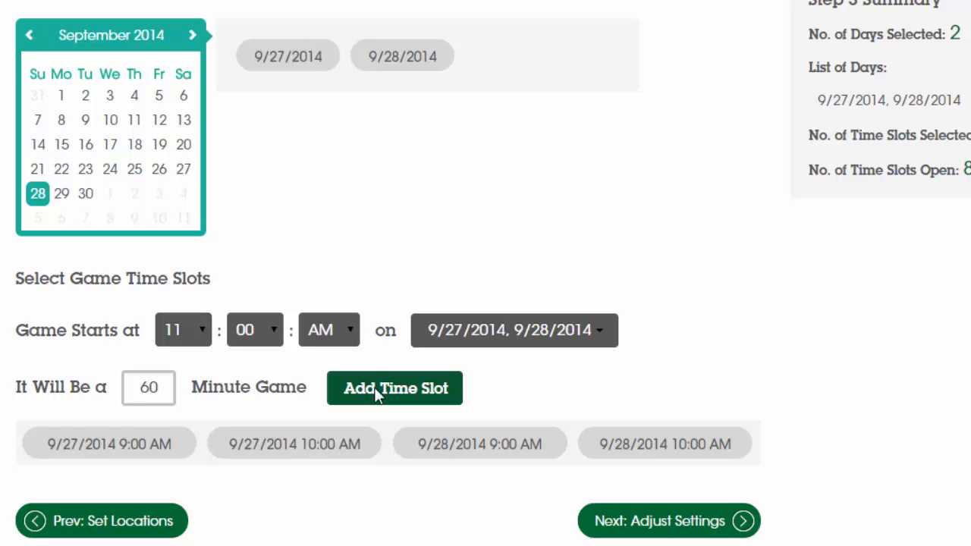
click(377, 391)
click(377, 394)
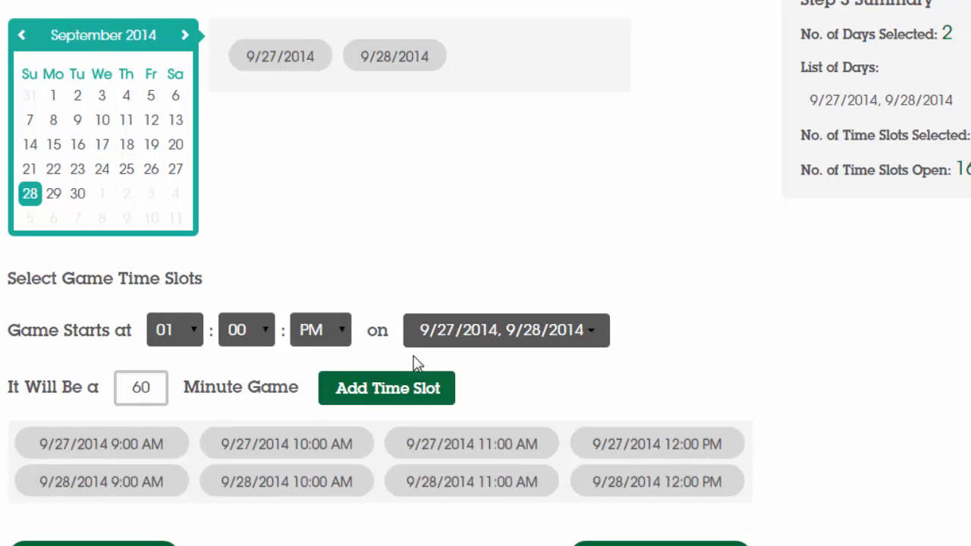
Add 1:00, 2:00 and 3:00 PM time slots on 9/27/2014 only, and proceed to the bracket preferences.
click(496, 334)
click(474, 385)
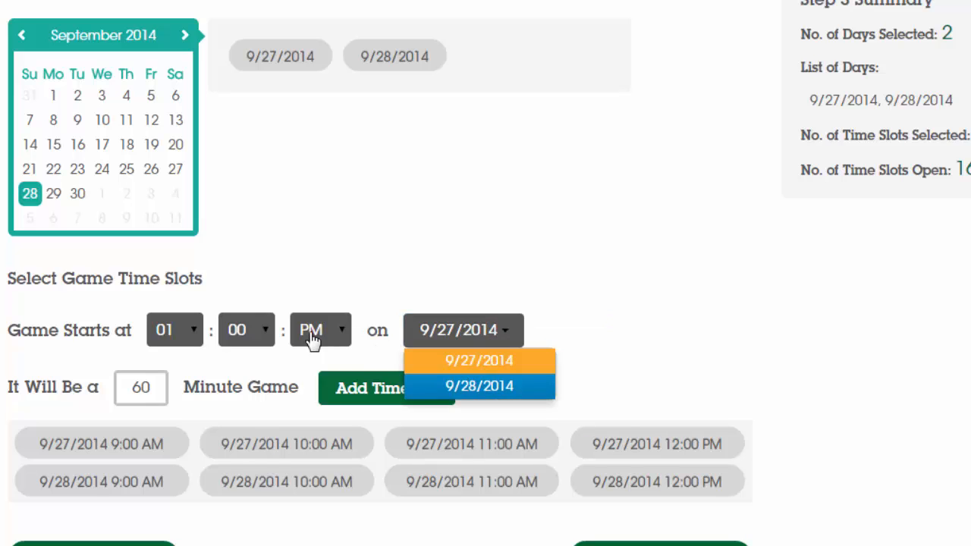
click(351, 396)
click(351, 395)
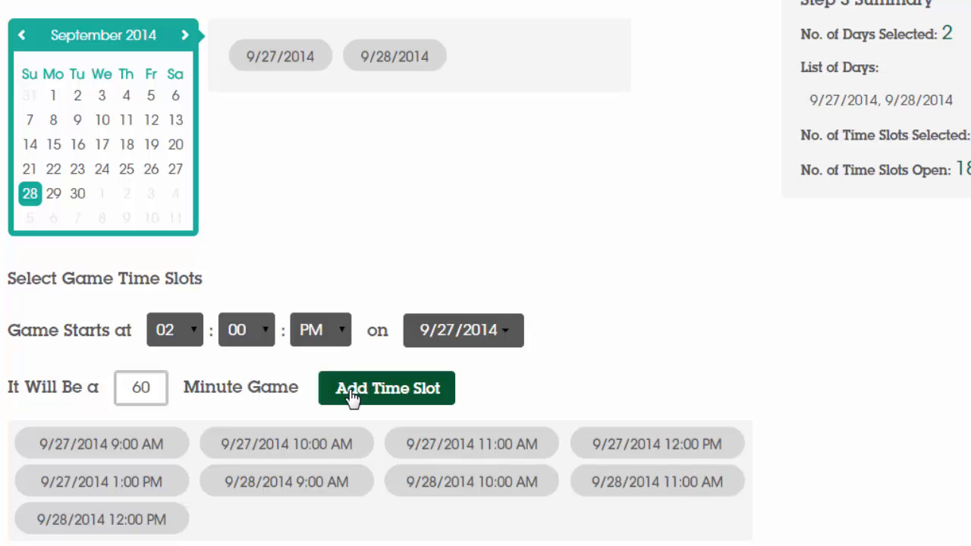
click(351, 396)
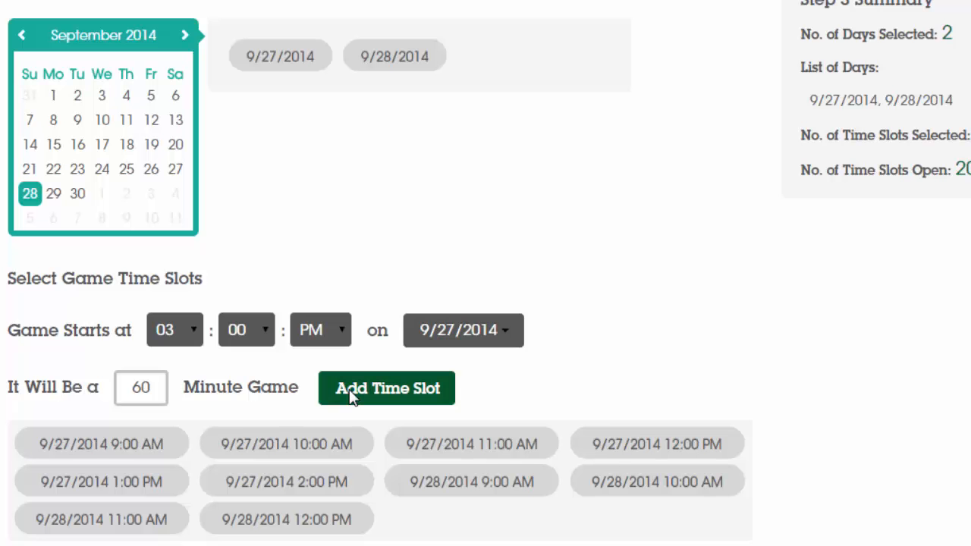
click(351, 396)
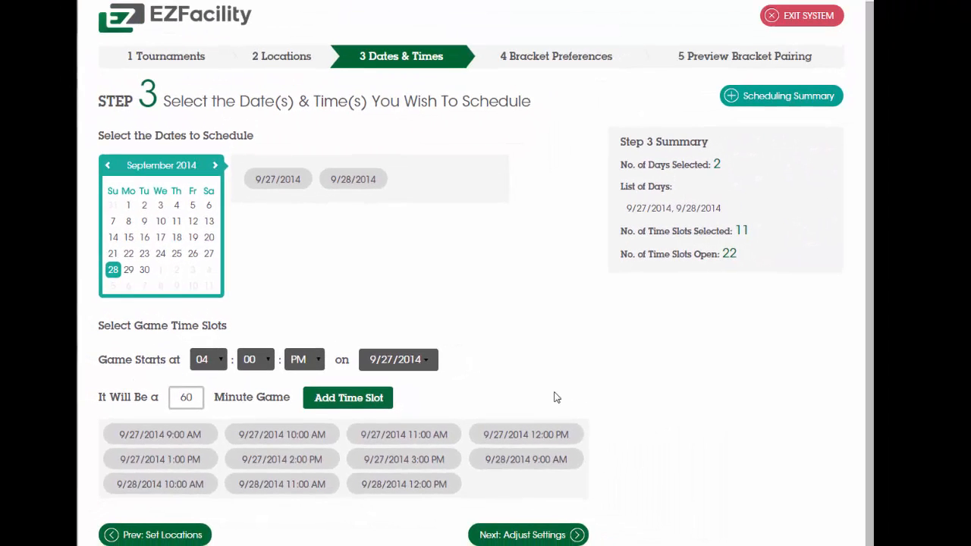
click(580, 535)
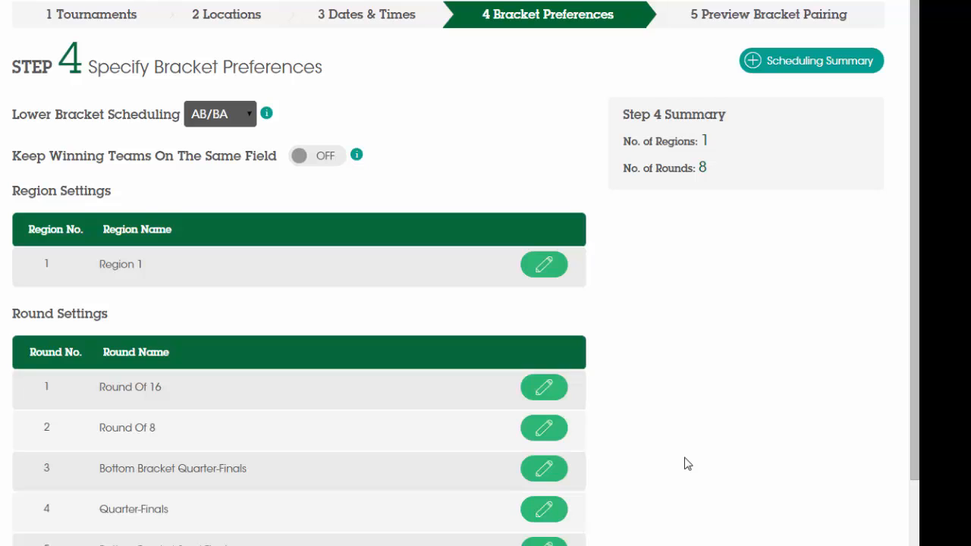
Rename round 1 in the round settings as Round Of 13.
click(544, 388)
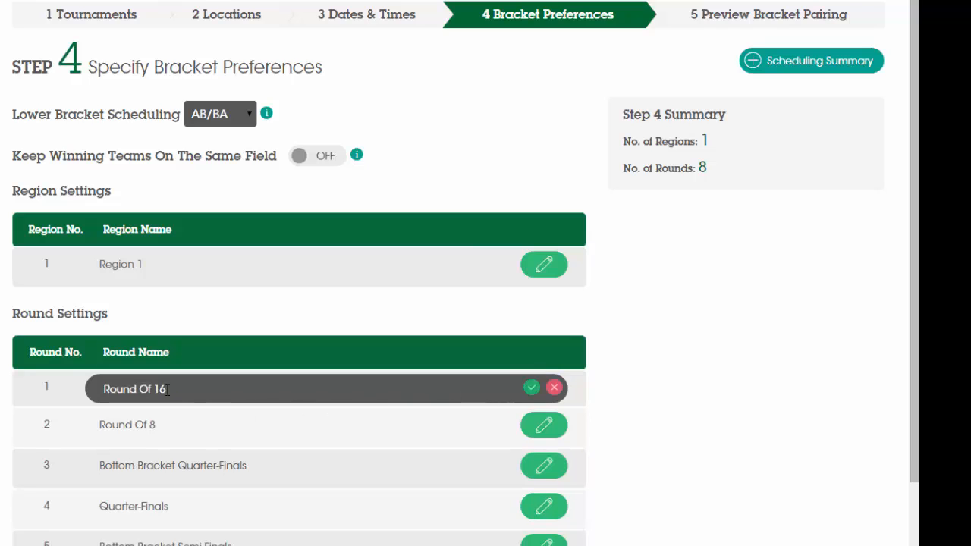
drag(167, 388, 156, 389)
text(3)
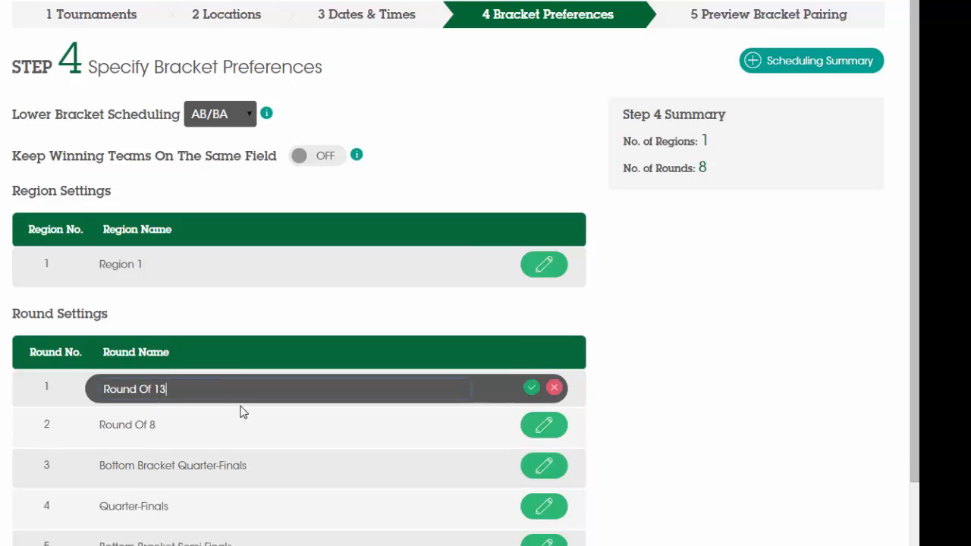
click(532, 394)
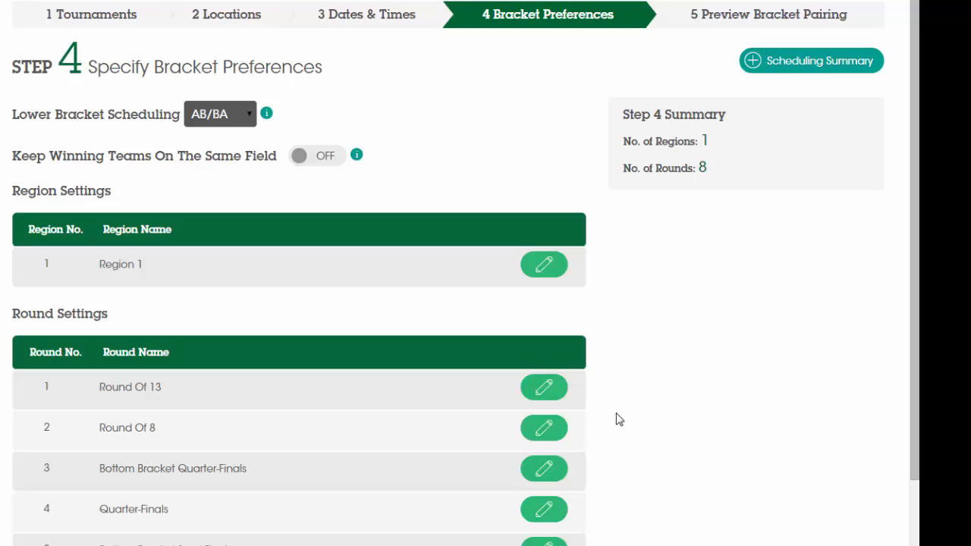
Rename round 3, Bottom Bracket Quarter-Finals, as Nike Round.
click(559, 471)
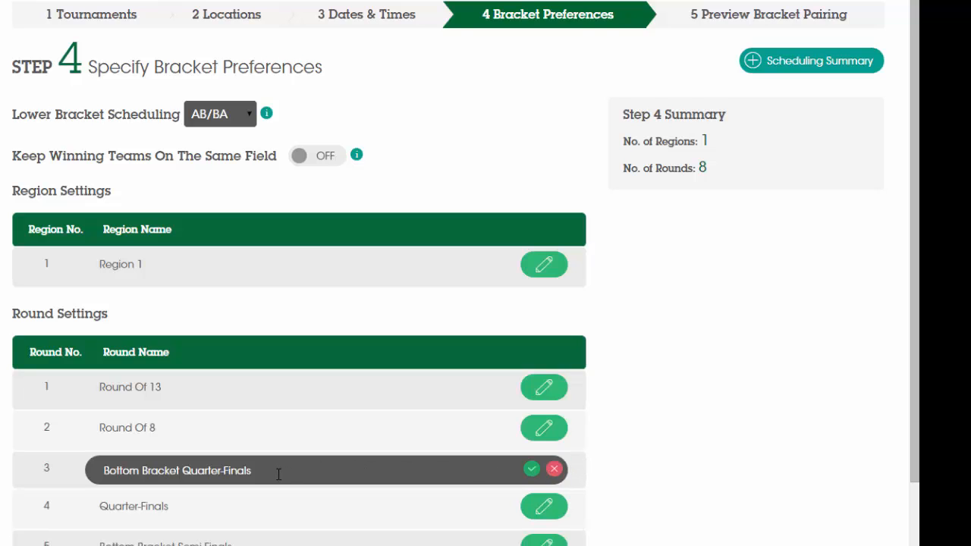
drag(279, 474, 71, 481)
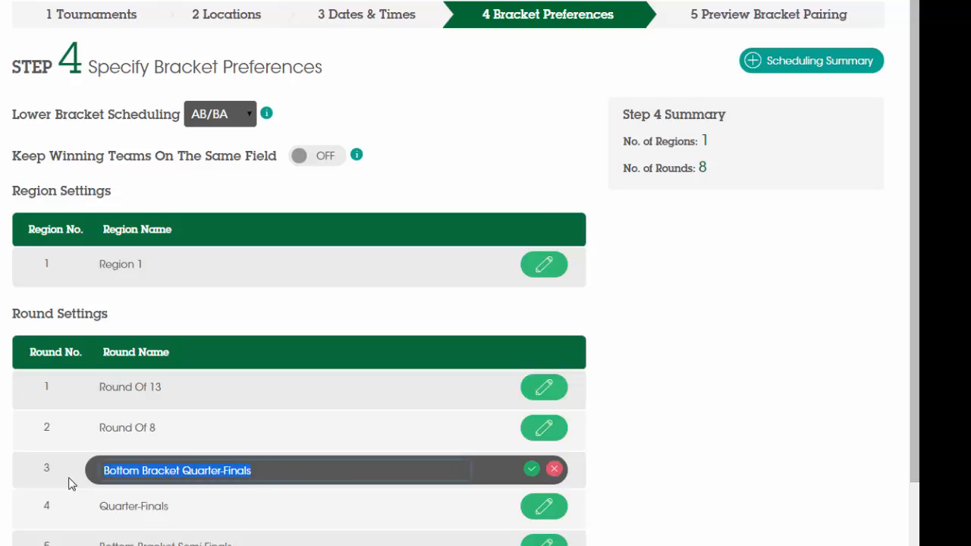
text(Nike Roun)
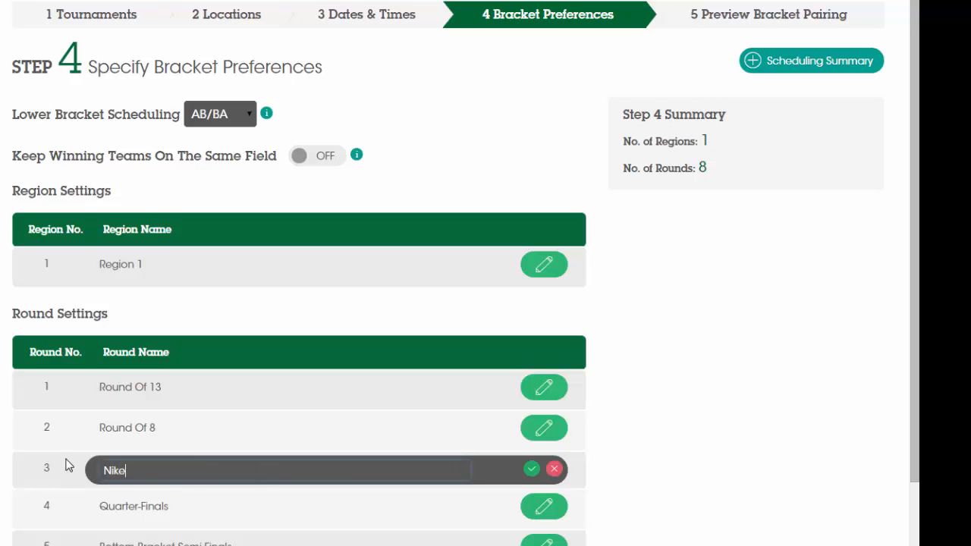
text(d)
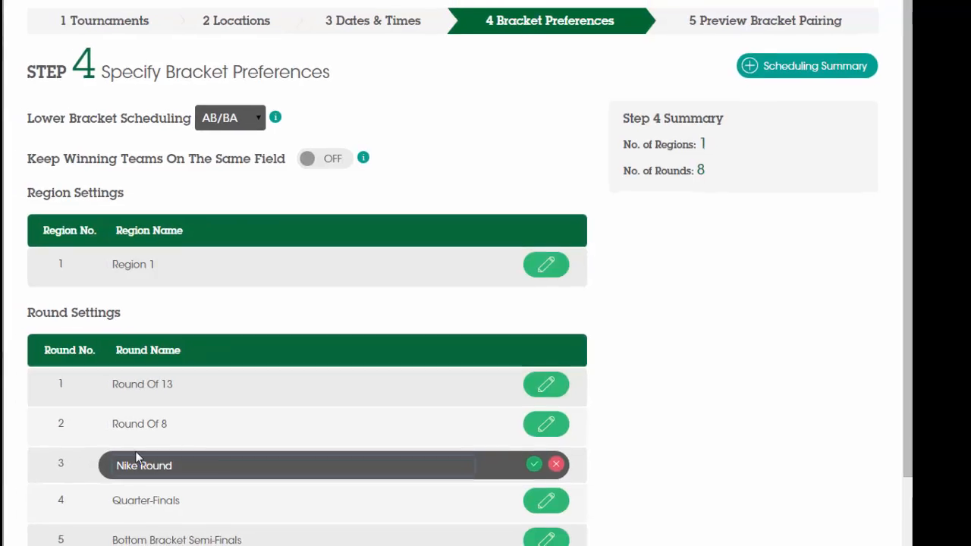
click(548, 434)
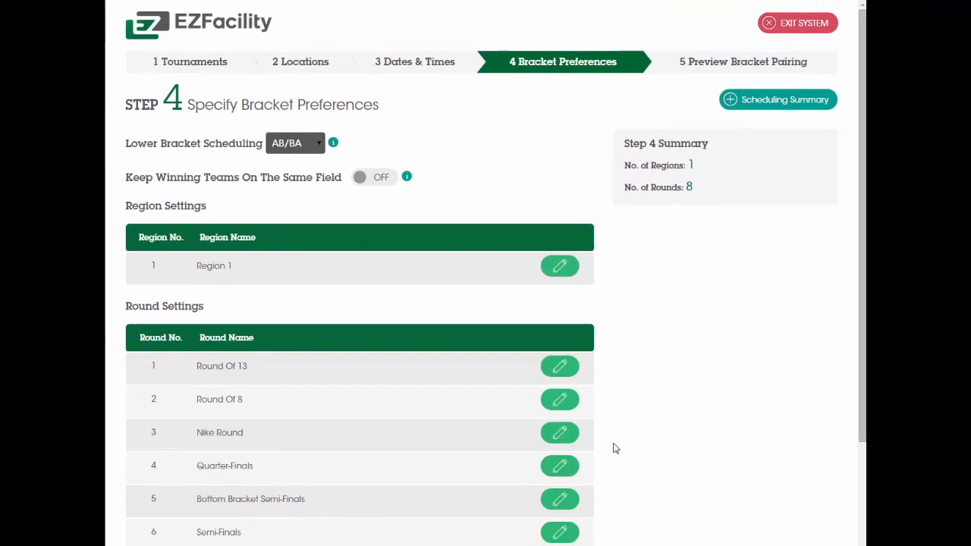
scroll(675, 461, down, 3)
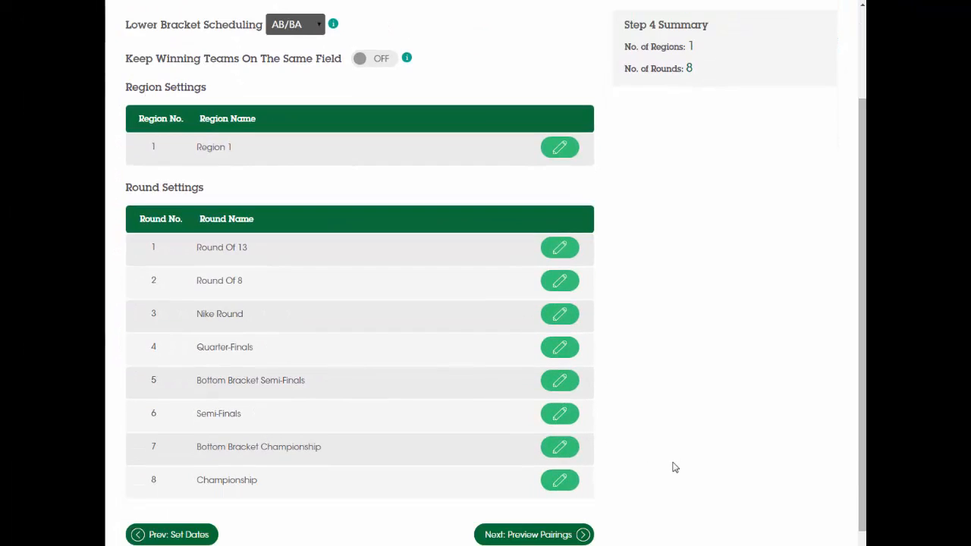
Proceed to the bracket pairings preview and examine the matchups and bye games in the upper and lower brackets.
click(565, 537)
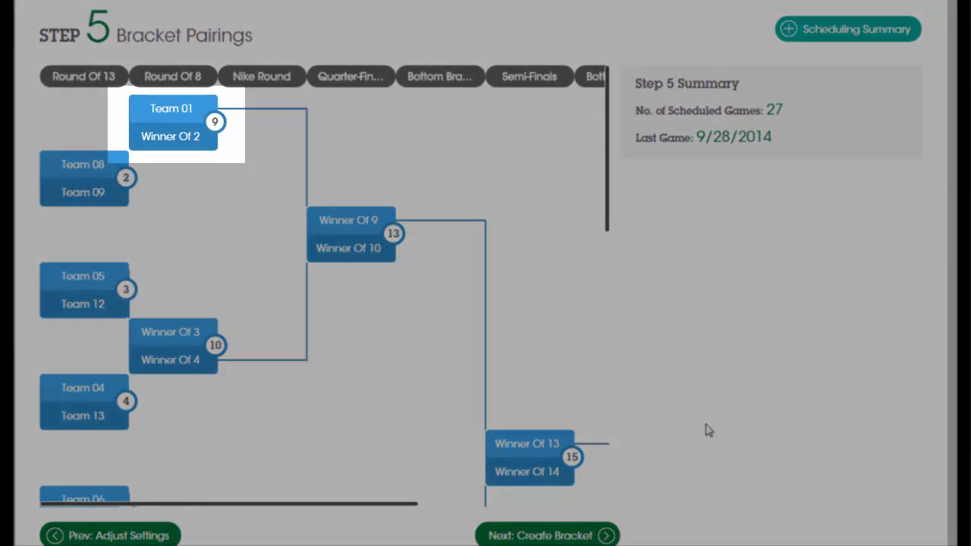
scroll(585, 407, down, 4)
scroll(584, 410, down, 1)
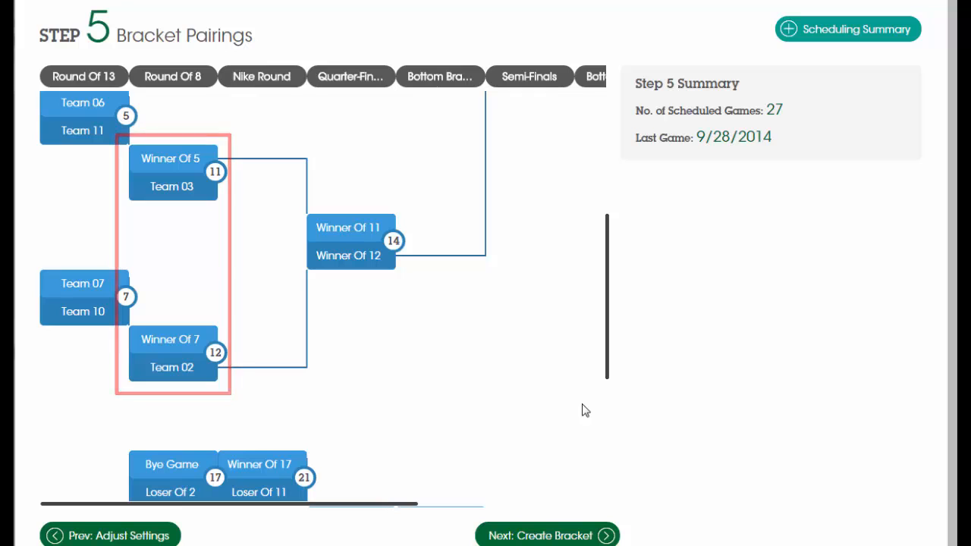
scroll(584, 410, down, 3)
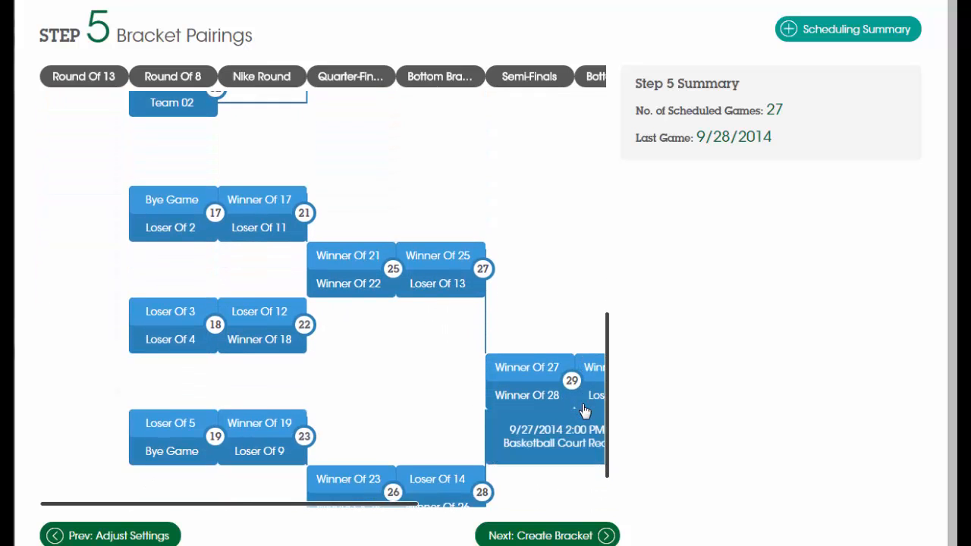
scroll(585, 410, down, 1)
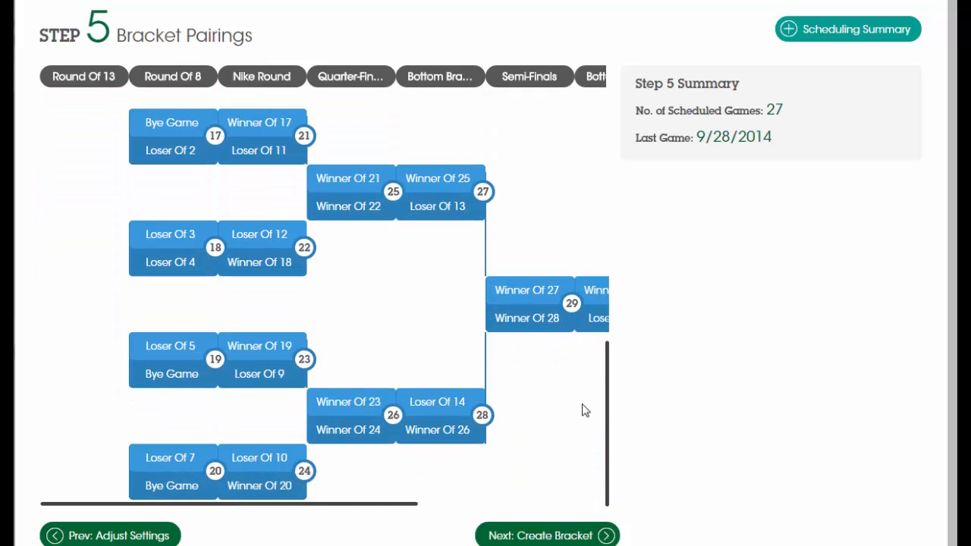
scroll(585, 410, up, 3)
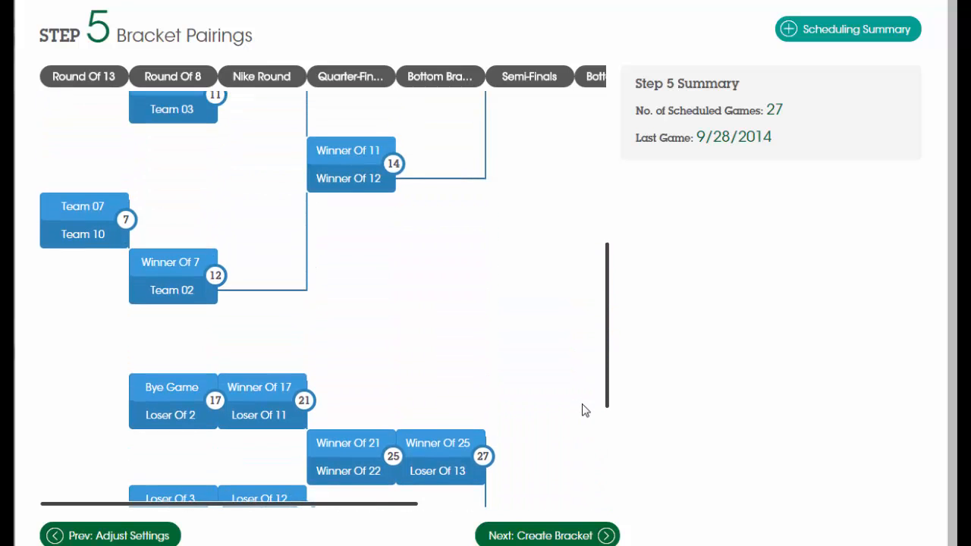
scroll(584, 410, up, 6)
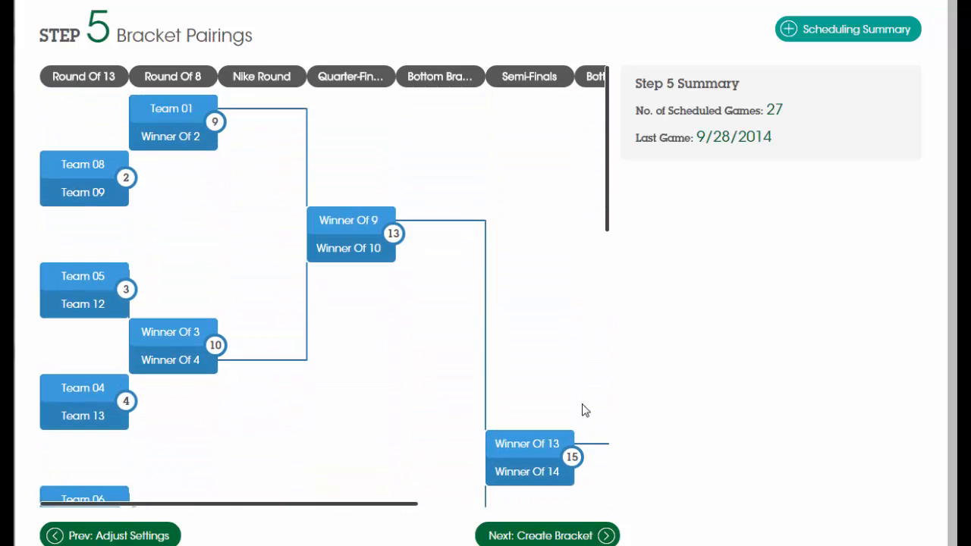